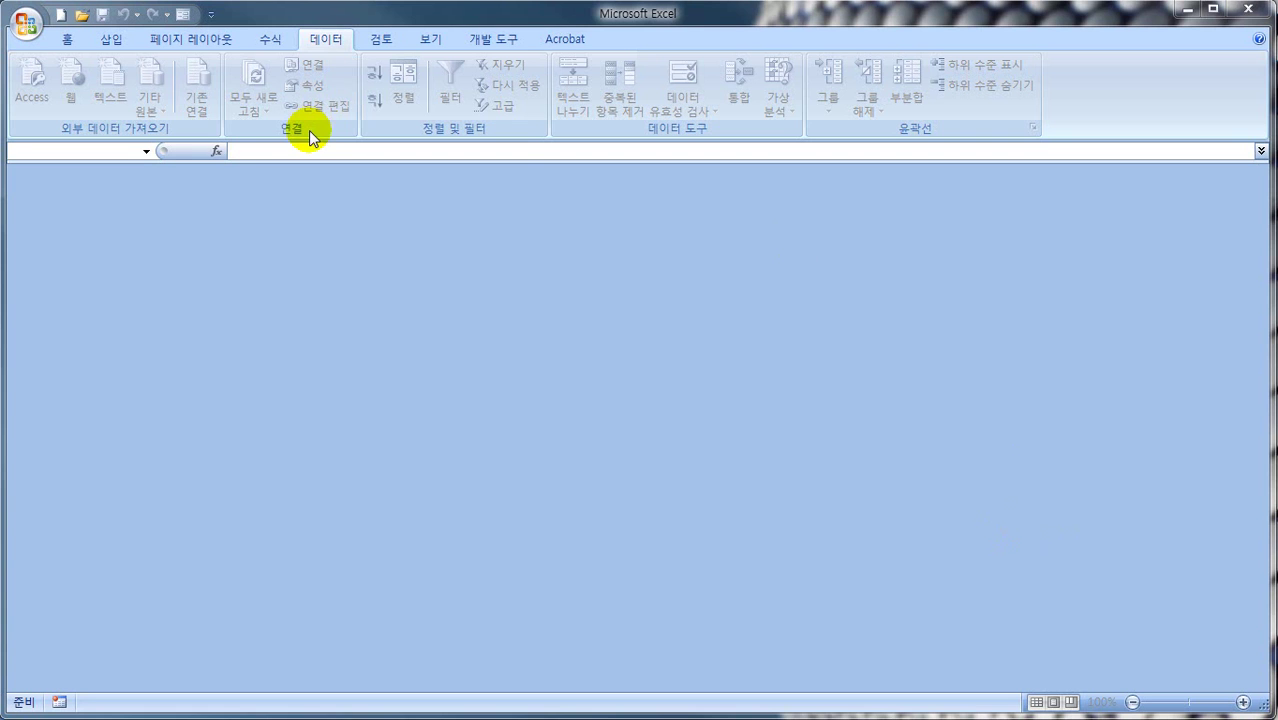
Check in the Excel options that the Developer tab is set to show in the ribbon, and confirm the options
{"action": "left_click", "coordinate": [27, 27]}
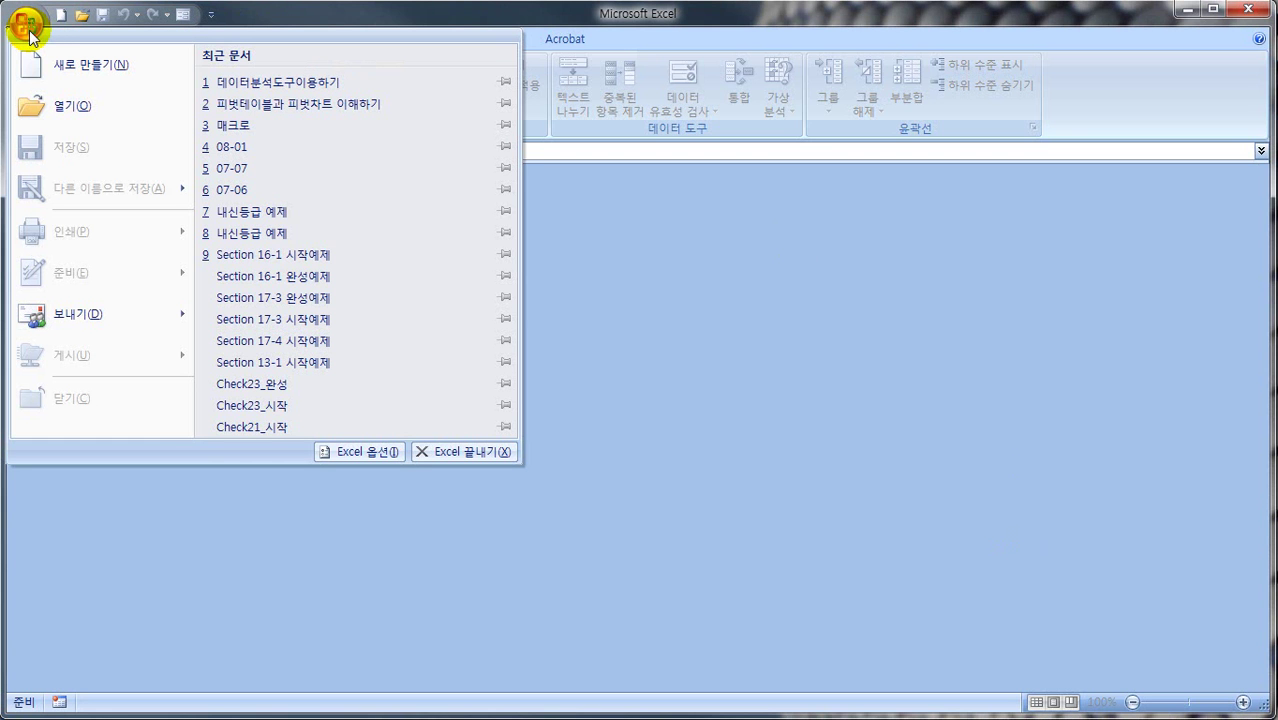
{"action": "left_click", "coordinate": [358, 452]}
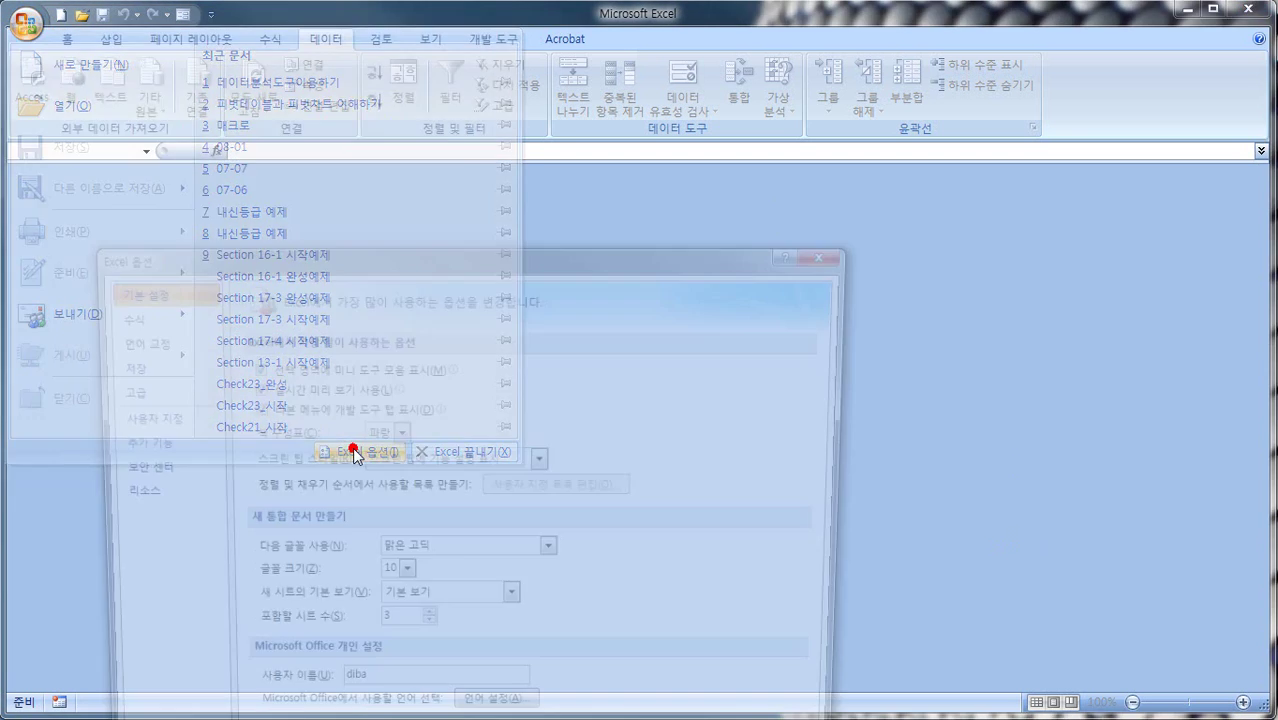
{"action": "left_click_drag", "start_coordinate": [232, 253], "coordinate": [350, 17]}
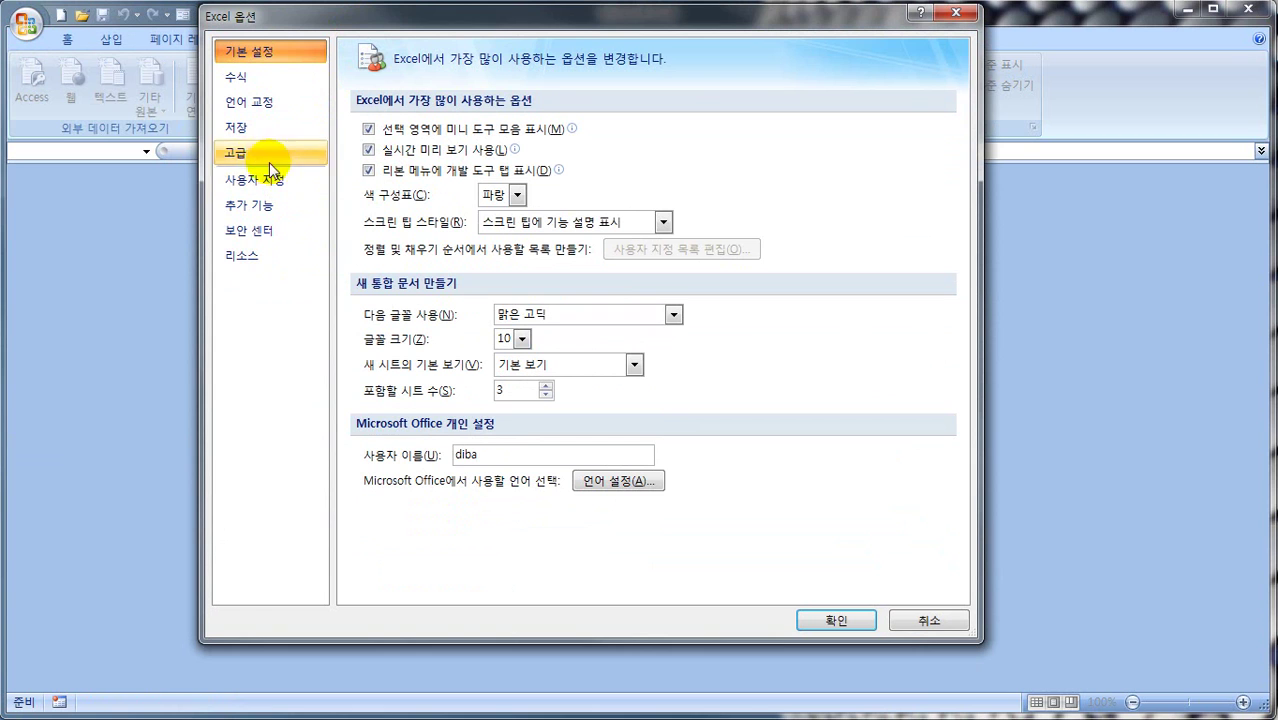
{"action": "left_click", "coordinate": [258, 52]}
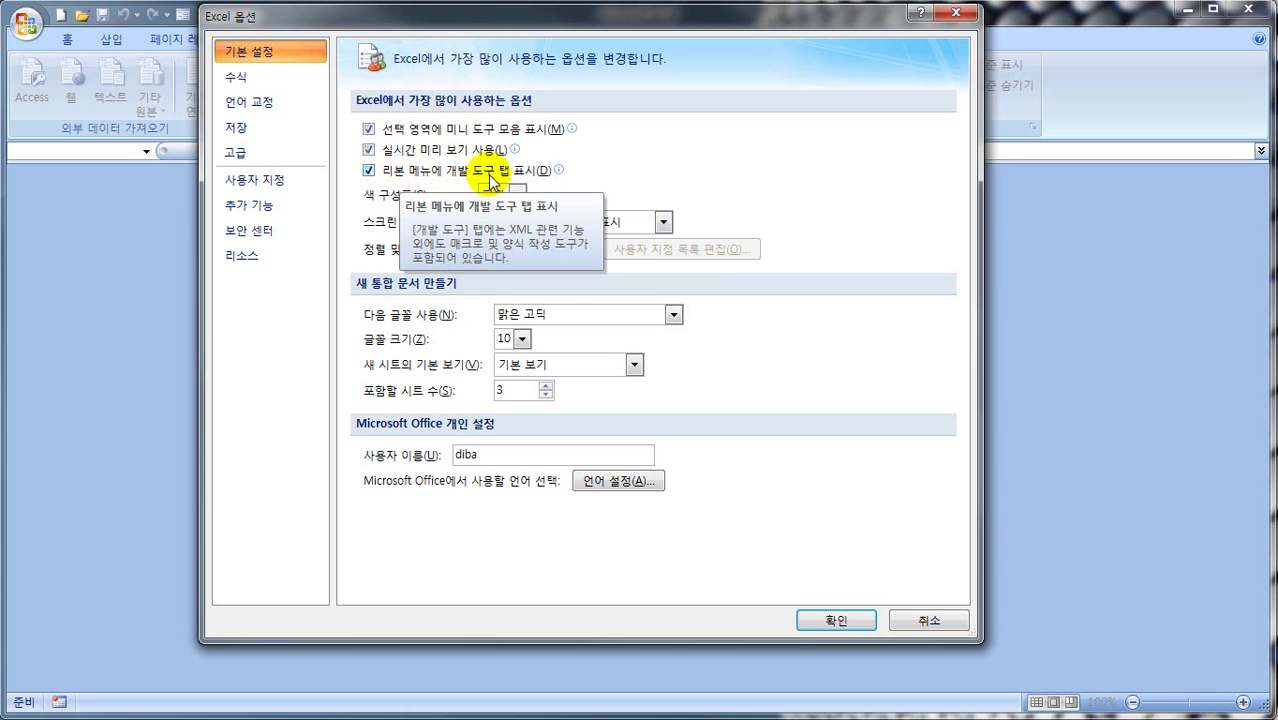
{"action": "left_click_drag", "start_coordinate": [368, 180], "coordinate": [548, 177]}
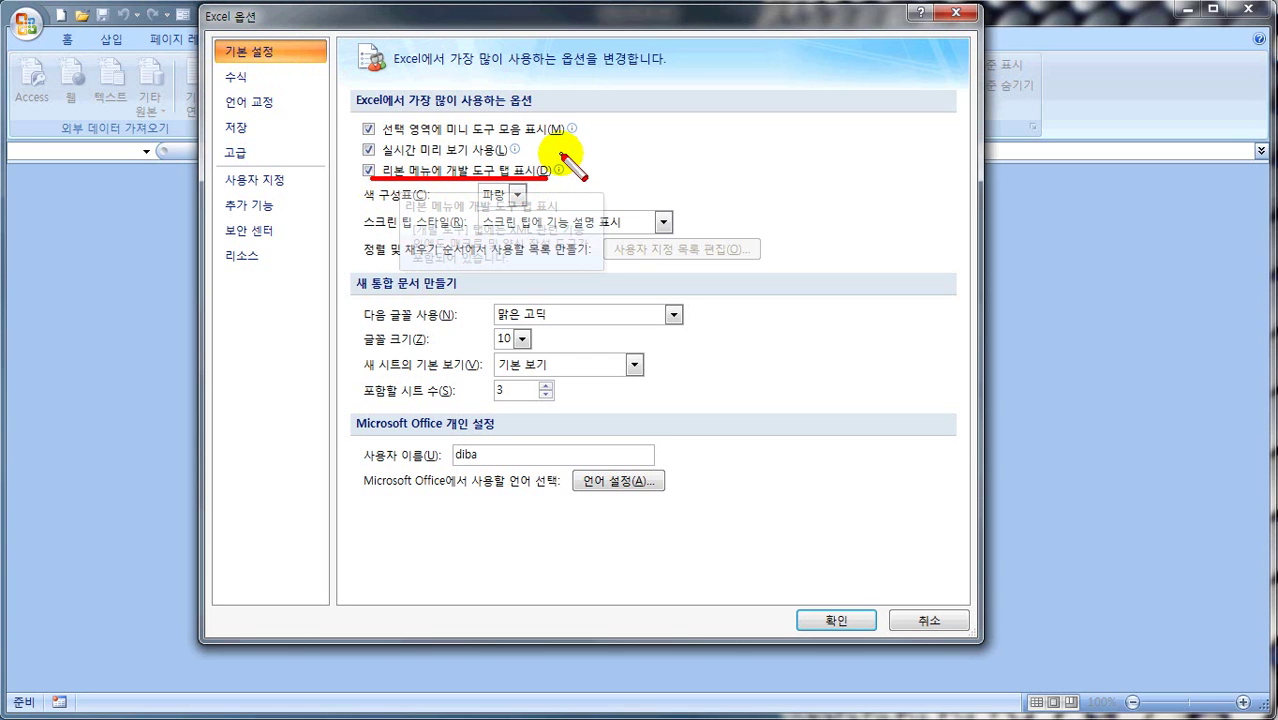
{"action": "key", "text": "Escape"}
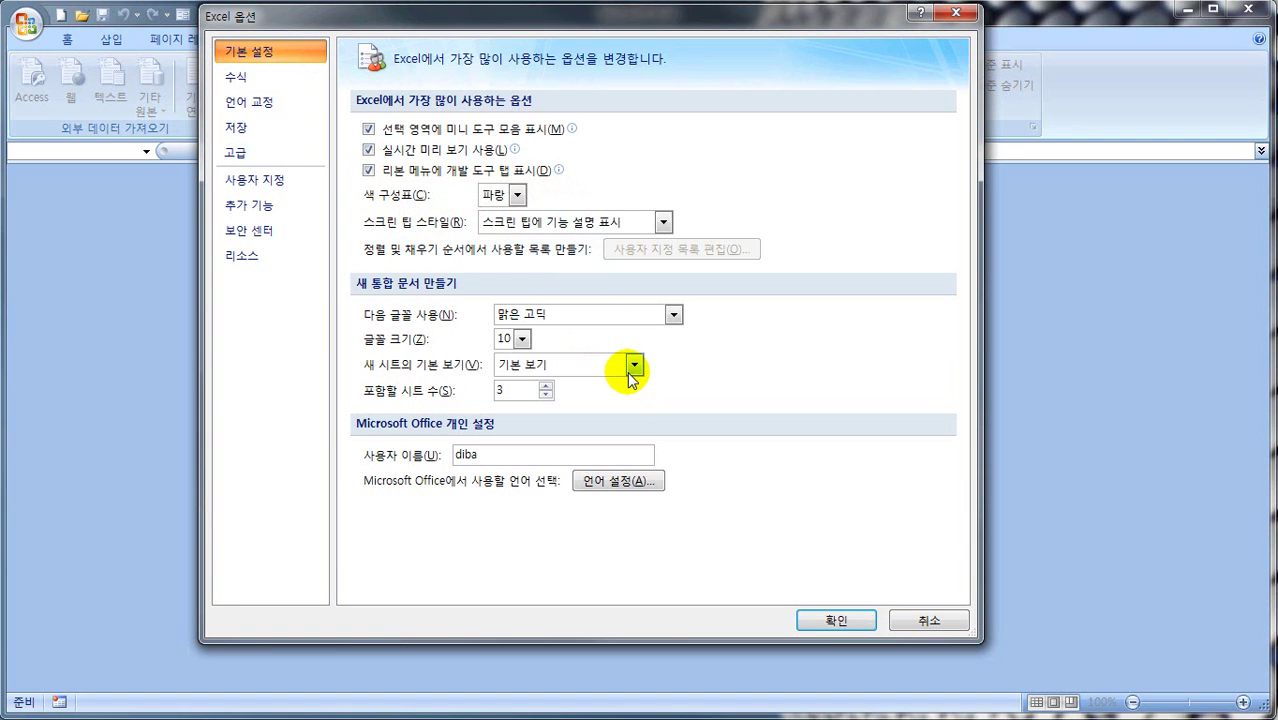
{"action": "left_click", "coordinate": [834, 620]}
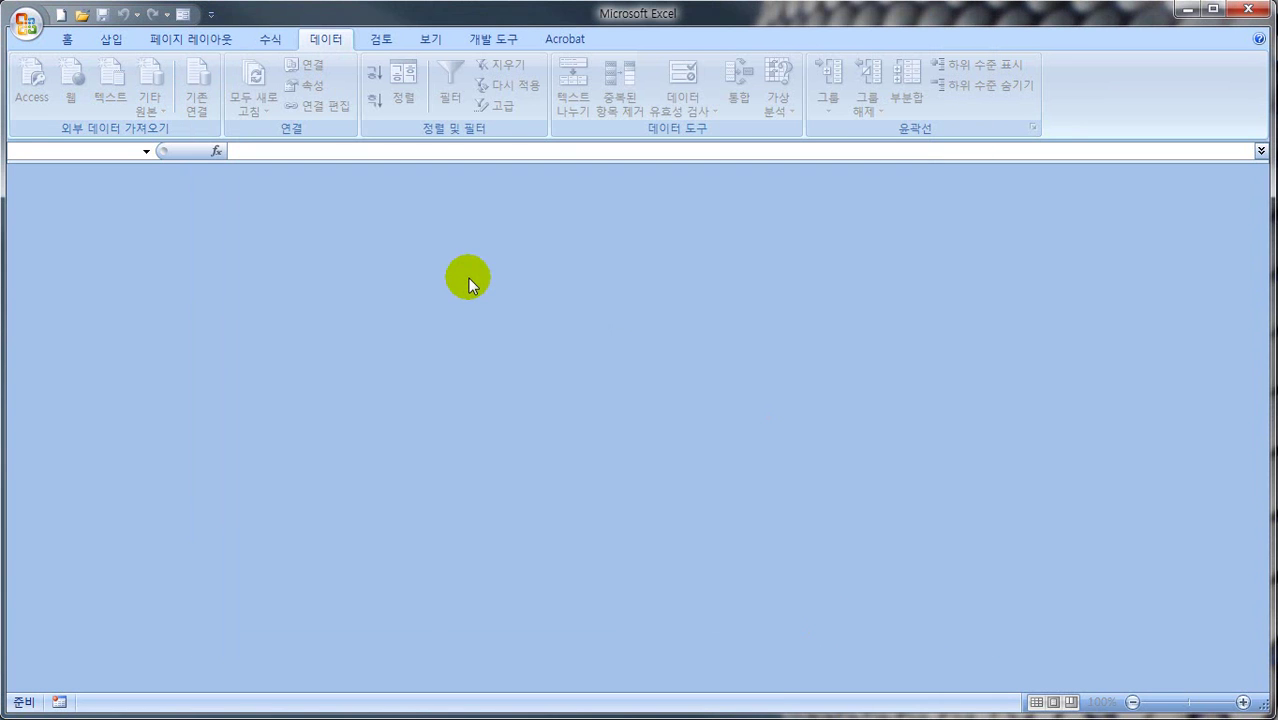
Open the workbook 매크로
{"action": "left_click", "coordinate": [25, 22]}
{"action": "left_click", "coordinate": [80, 100]}
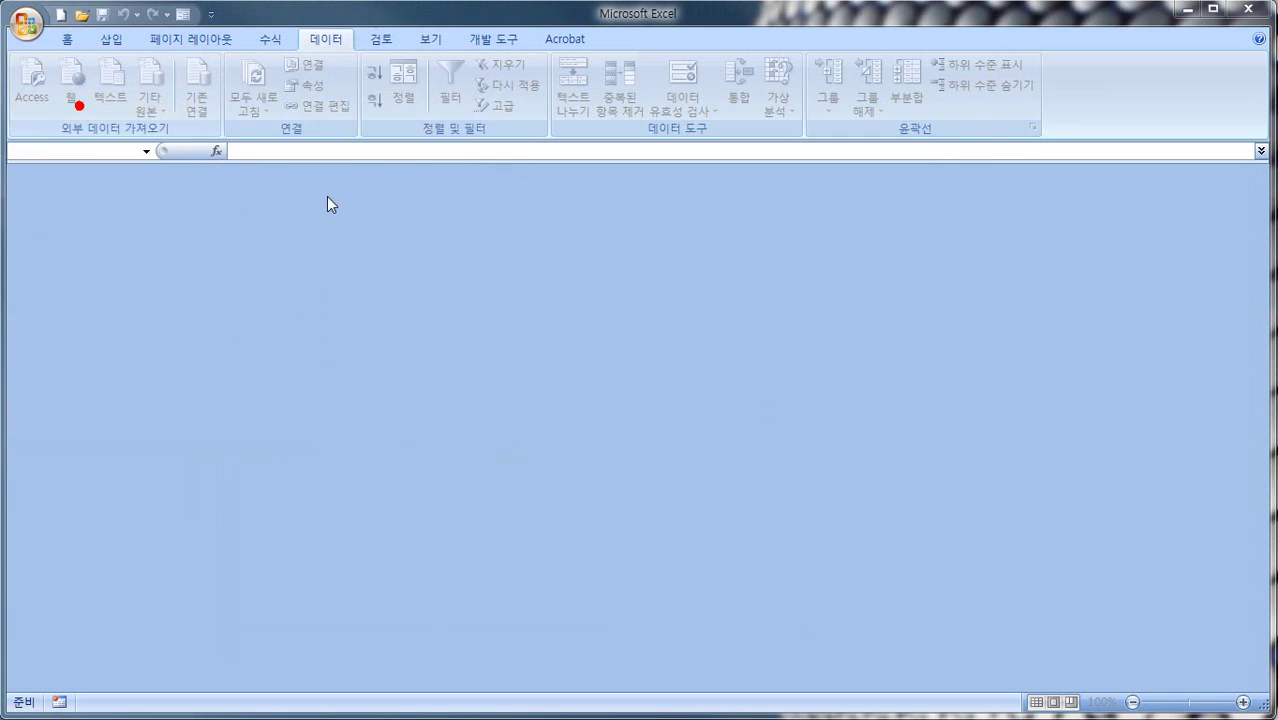
{"action": "left_click", "coordinate": [275, 270]}
{"action": "left_click", "coordinate": [805, 596]}
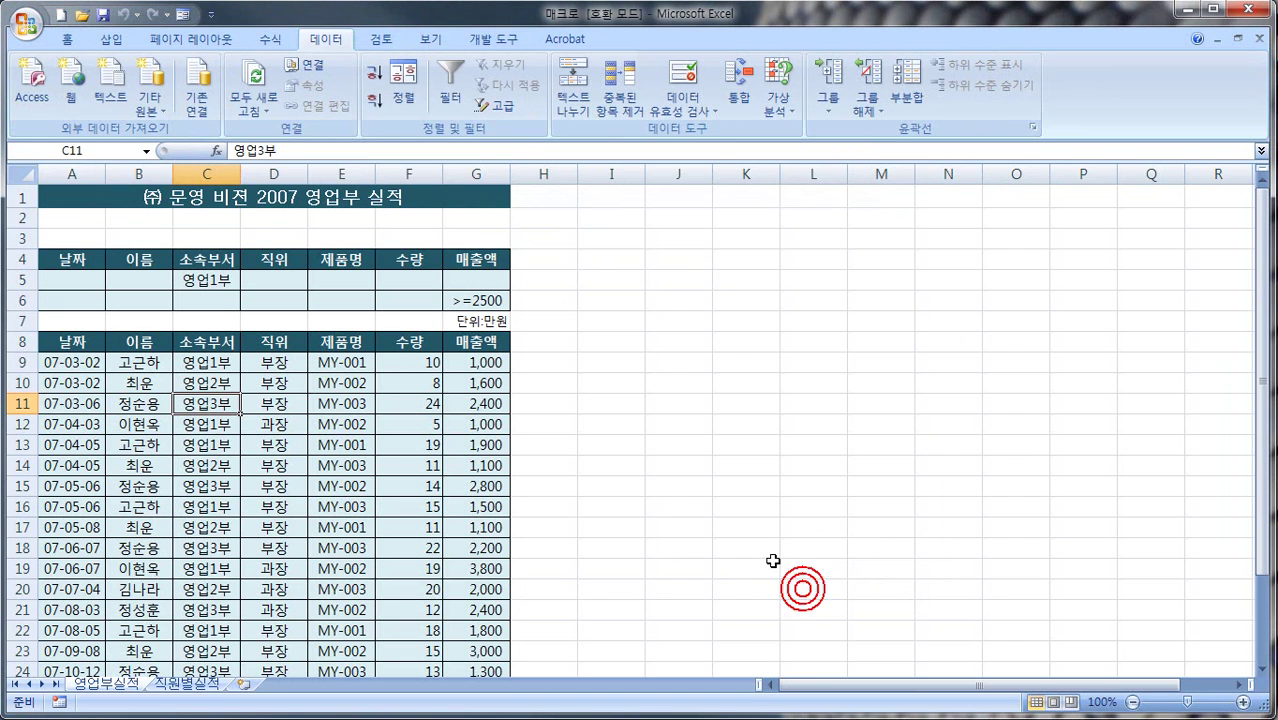
Bring up the developer tools and select cell F12 inside the sales data list
{"action": "left_click", "coordinate": [494, 39]}
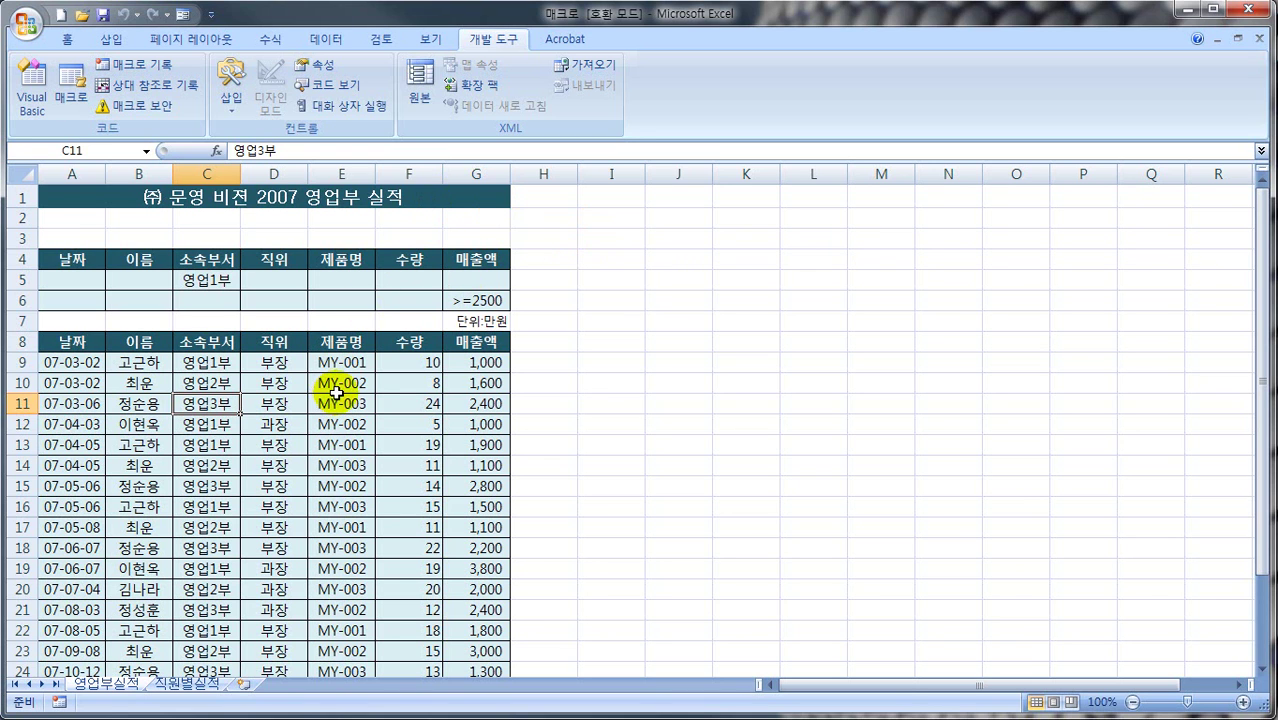
{"action": "left_click", "coordinate": [405, 420]}
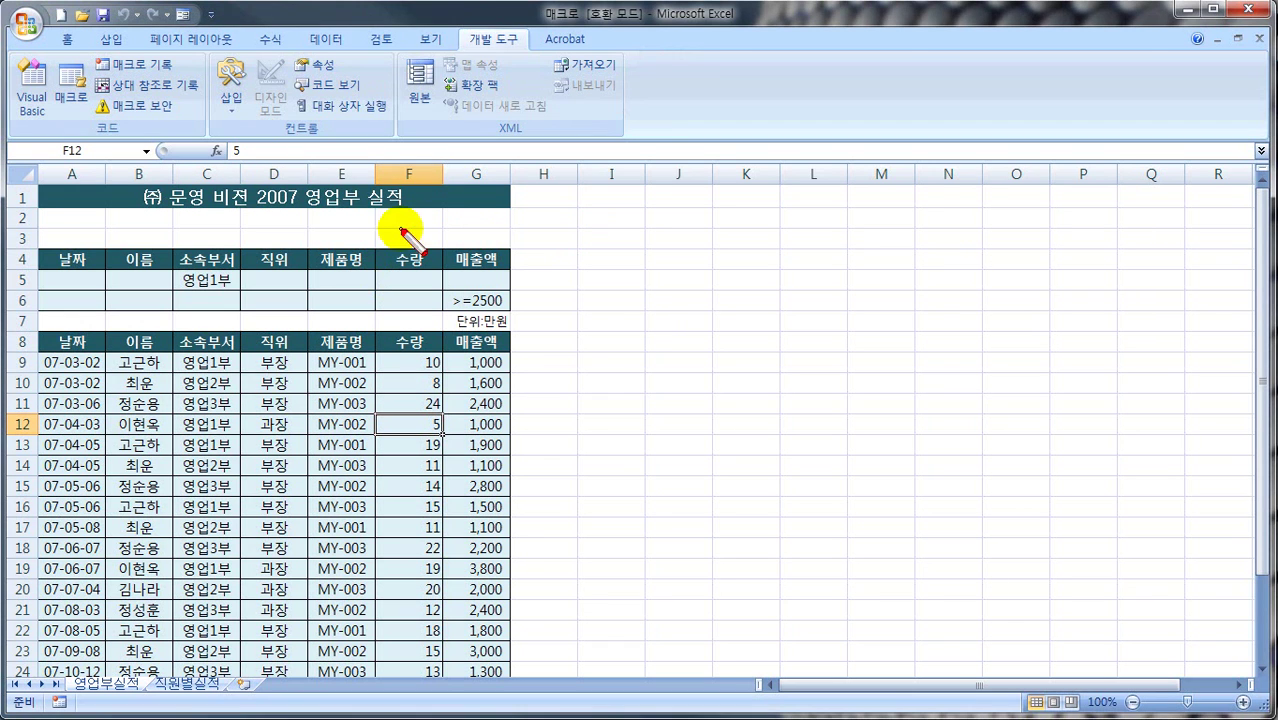
{"action": "mouse_move", "coordinate": [508, 36]}
{"action": "left_mouse_down"}
{"action": "mouse_move", "coordinate": [536, 40]}
{"action": "mouse_move", "coordinate": [532, 58]}
{"action": "left_mouse_up"}
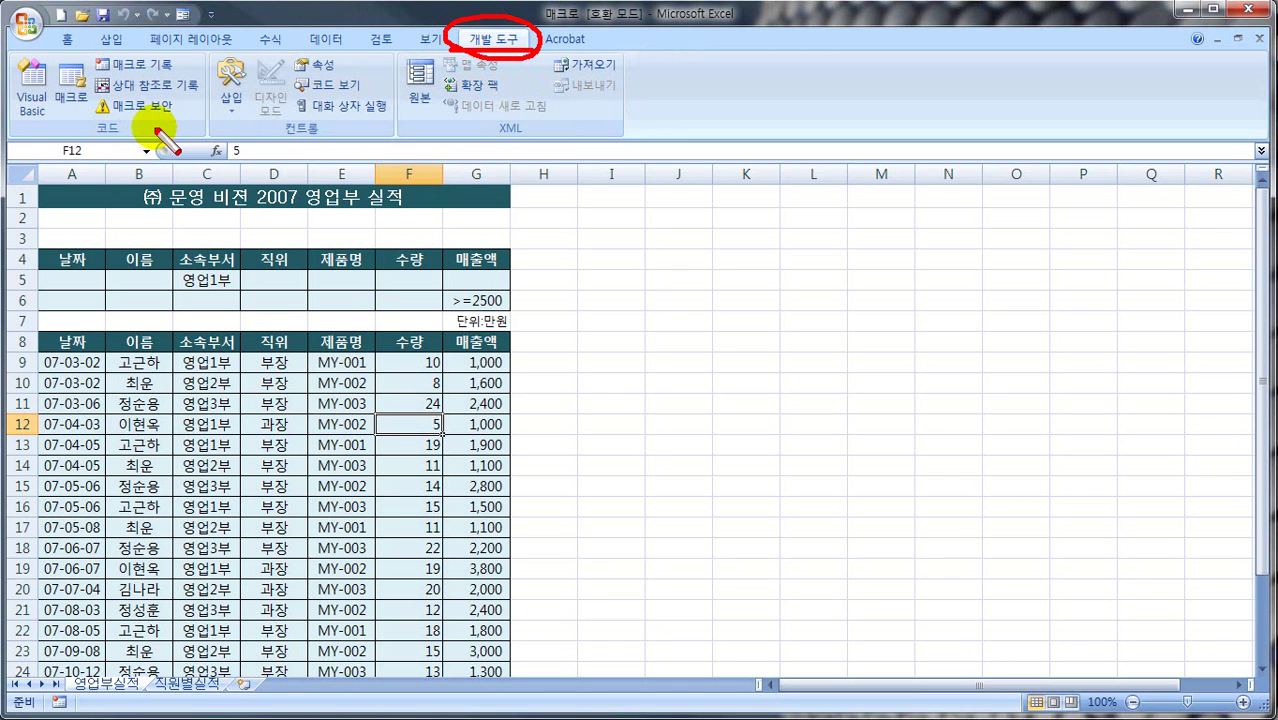
{"action": "mouse_move", "coordinate": [150, 143]}
{"action": "left_mouse_down"}
{"action": "mouse_move", "coordinate": [18, 140]}
{"action": "mouse_move", "coordinate": [120, 32]}
{"action": "mouse_move", "coordinate": [205, 118]}
{"action": "mouse_move", "coordinate": [105, 140]}
{"action": "left_mouse_up"}
{"action": "left_click_drag", "start_coordinate": [95, 72], "coordinate": [152, 76]}
{"action": "key", "text": "Escape"}
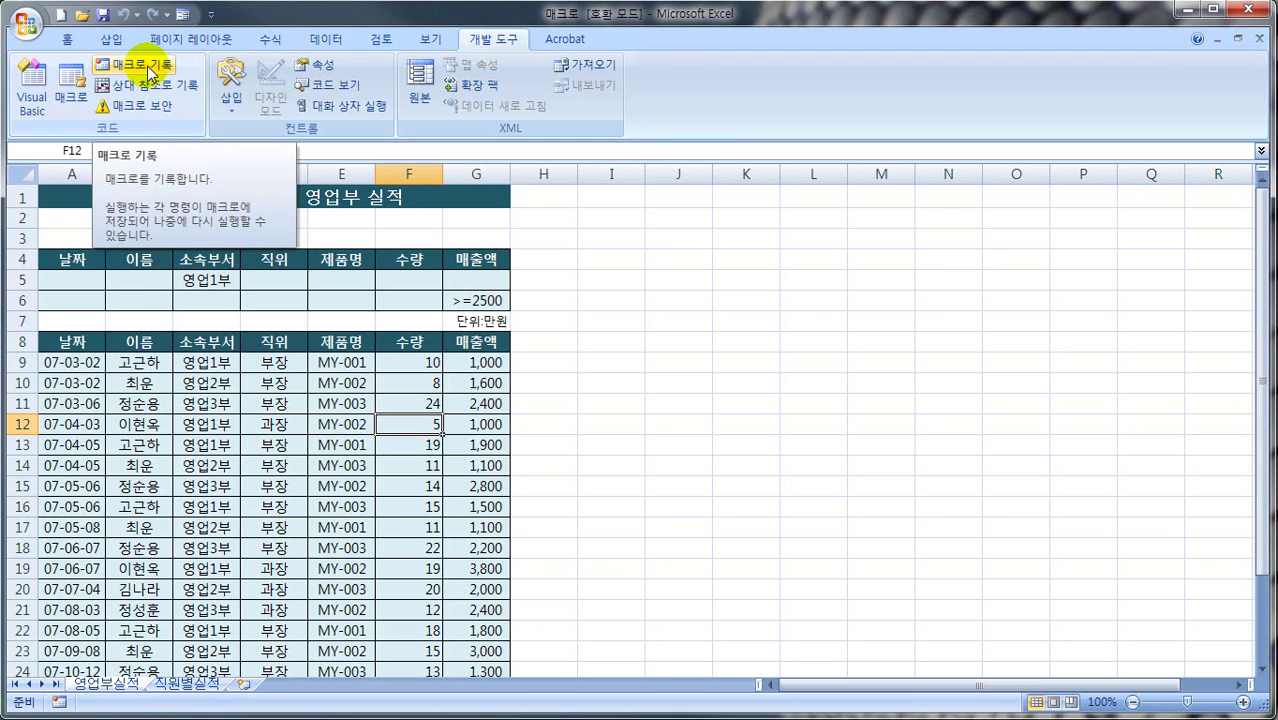
Start recording a macro named 고급필터 with the shortcut Ctrl+Shift+T, stored in the current workbook (현재 통합 문서)
{"action": "left_click", "coordinate": [148, 74]}
{"action": "left_click_drag", "start_coordinate": [545, 268], "coordinate": [531, 229]}
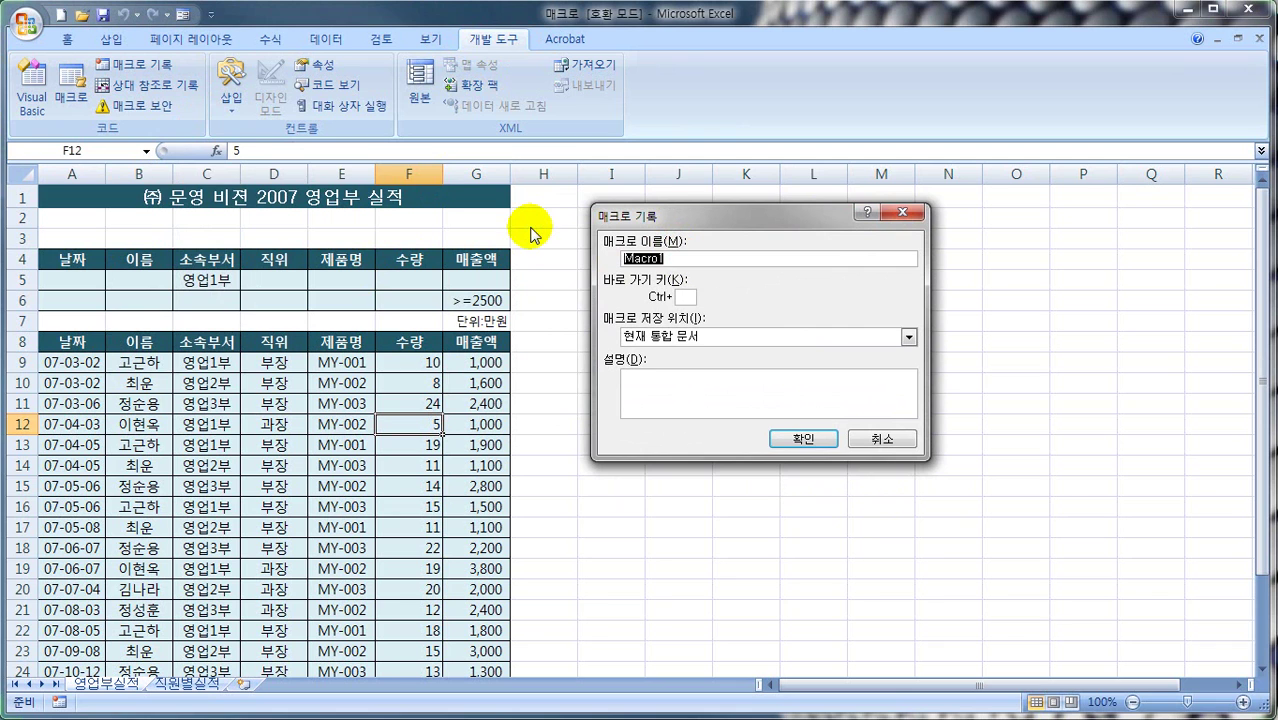
{"action": "key", "text": "BackSpace"}
{"action": "type", "text": "고급필터"}
{"action": "left_click", "coordinate": [686, 297]}
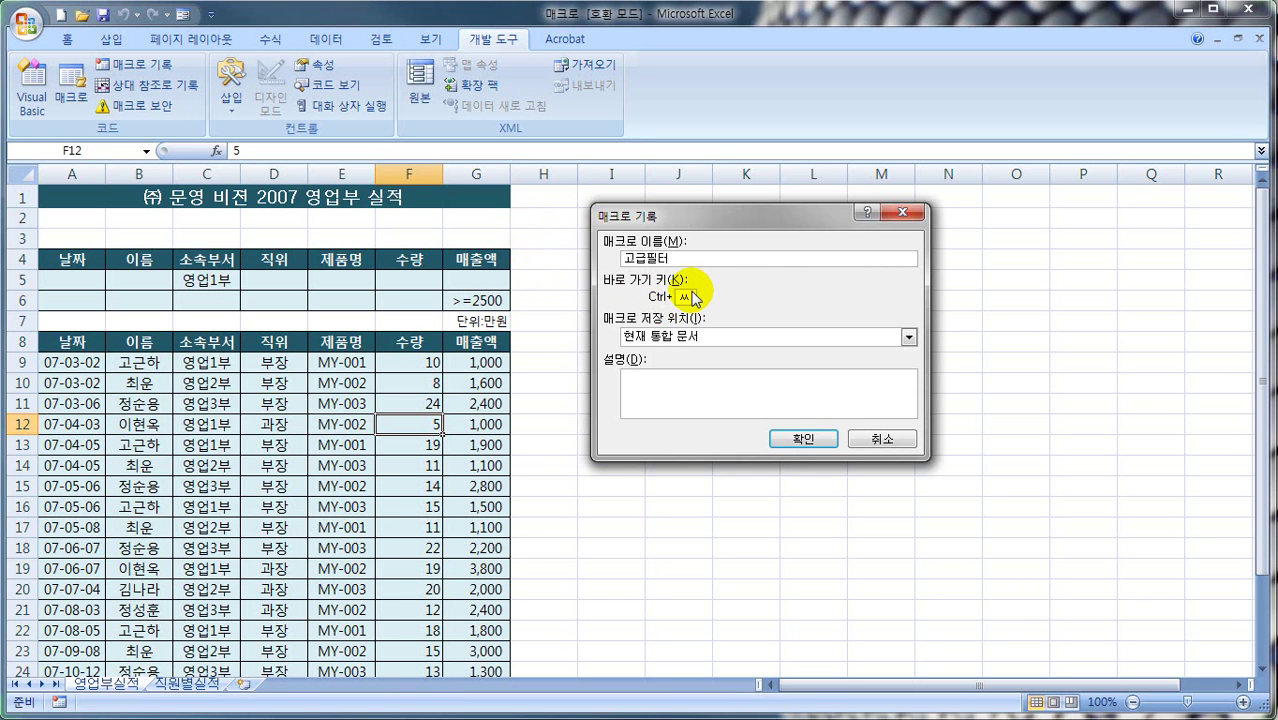
{"action": "type", "text": "ㄲ"}
{"action": "left_click", "coordinate": [909, 337]}
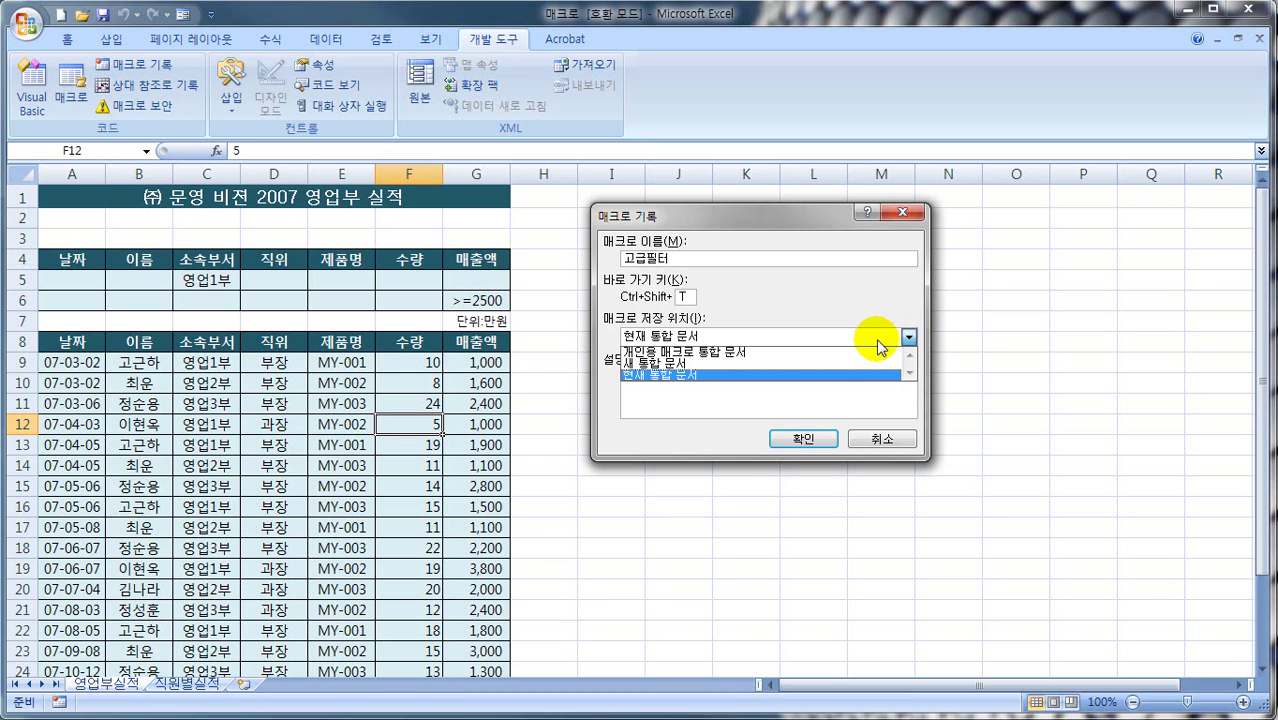
{"action": "left_click", "coordinate": [908, 339]}
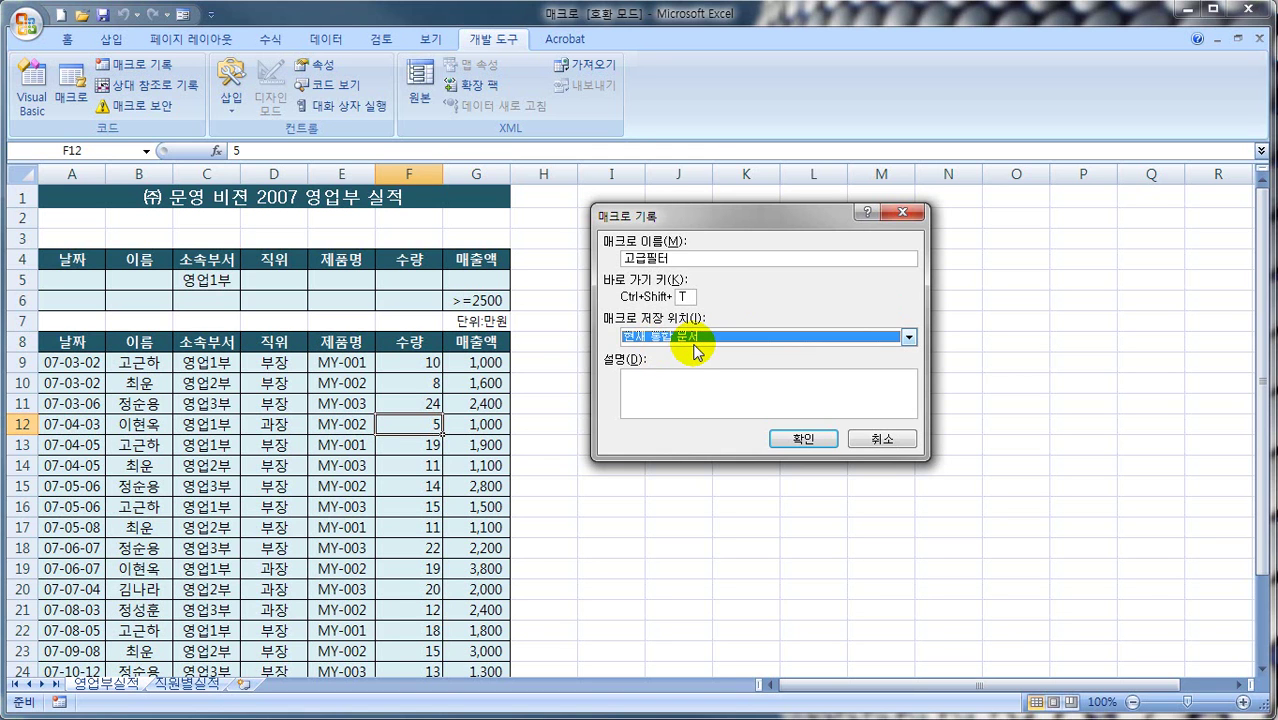
{"action": "left_click", "coordinate": [660, 382]}
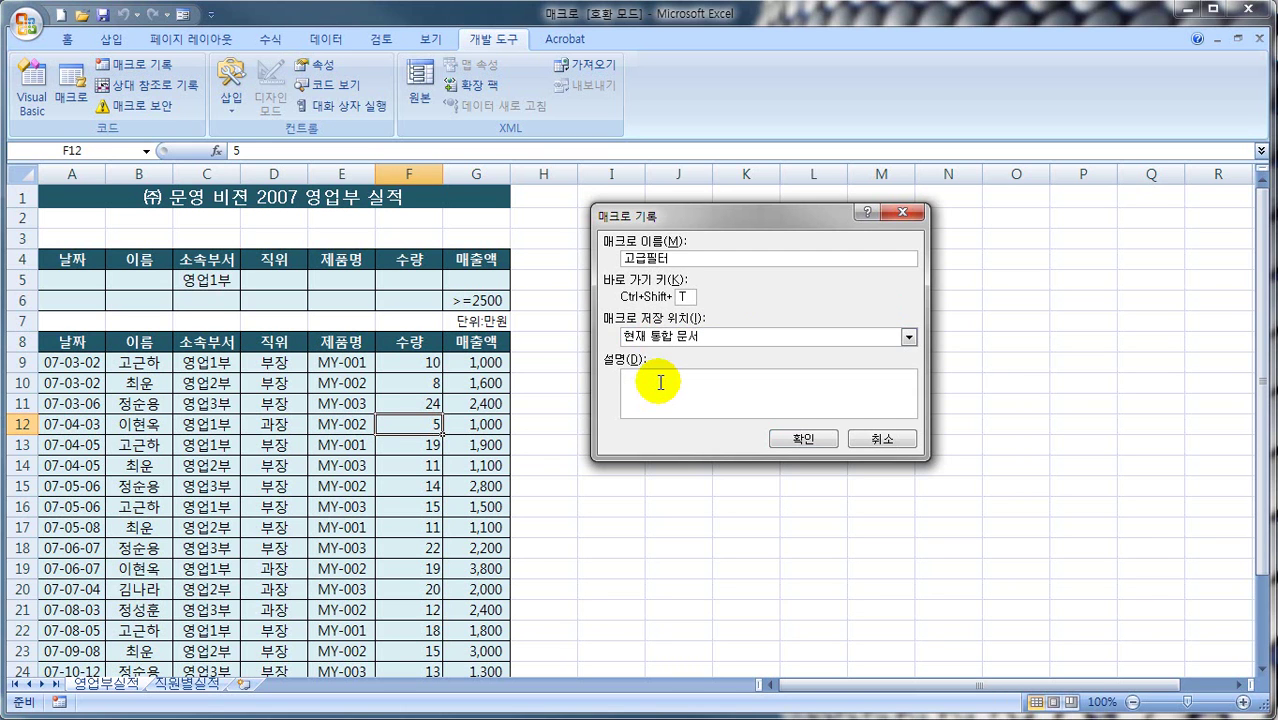
{"action": "left_click", "coordinate": [805, 440]}
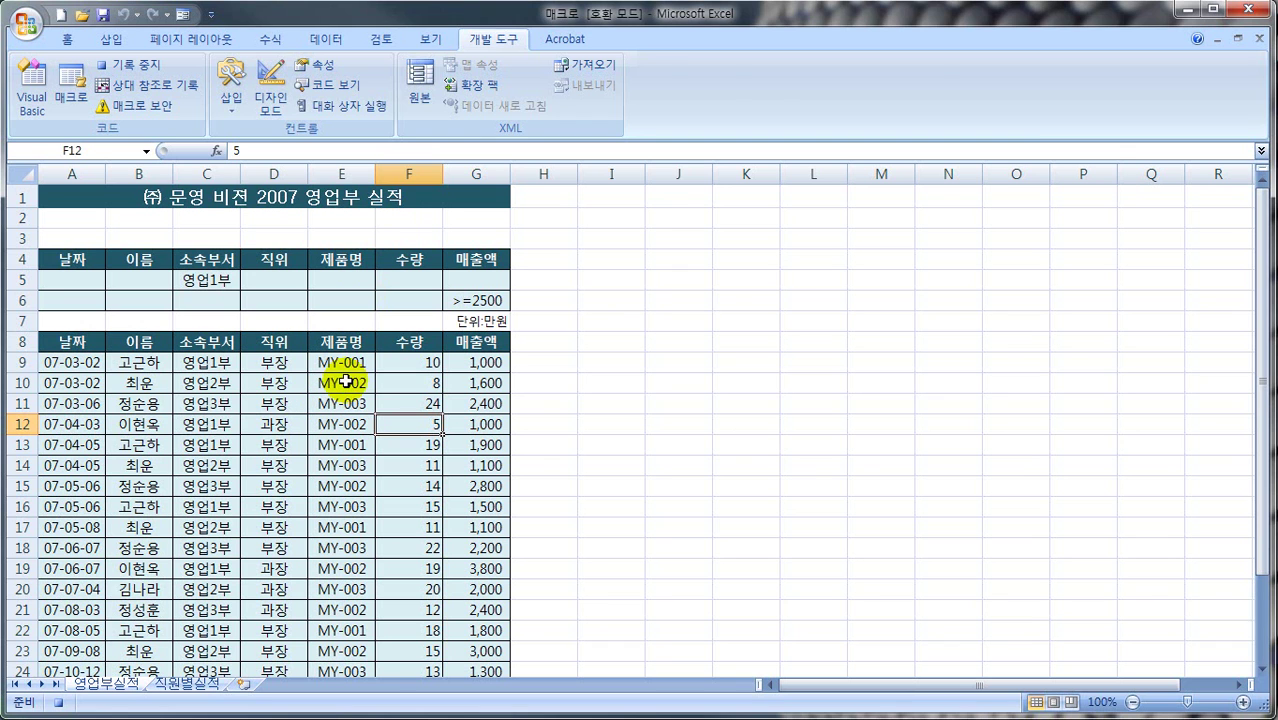
Apply an in-place advanced filter with list range $A$8:$G$28 and criteria range $A$4:$G$6, and stop the macro recording
{"action": "left_click", "coordinate": [327, 42]}
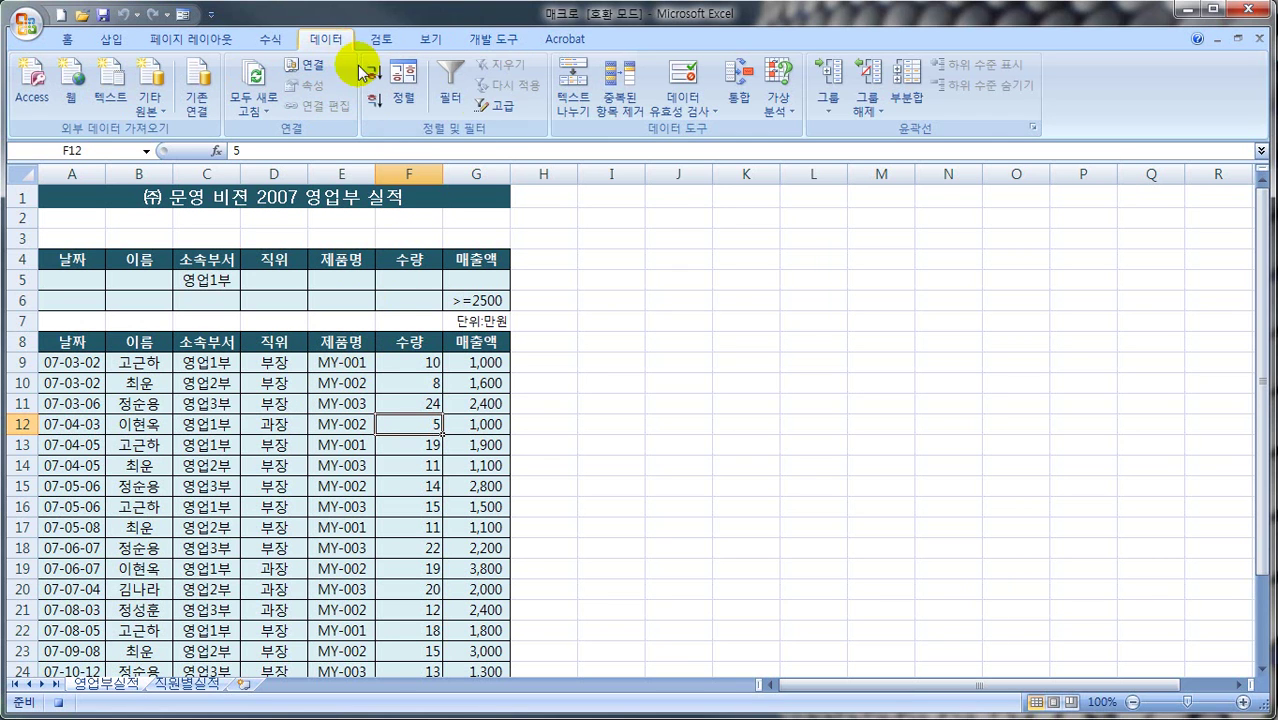
{"action": "left_click", "coordinate": [500, 106]}
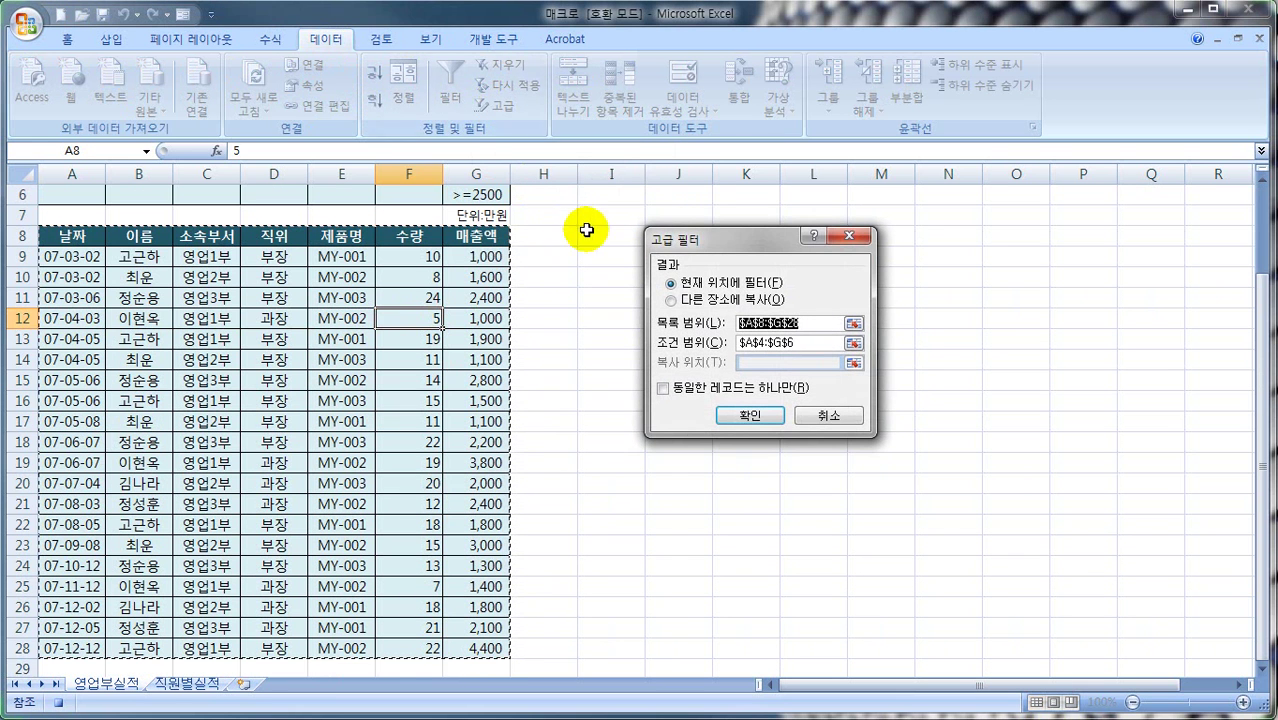
{"action": "left_click_drag", "start_coordinate": [705, 245], "coordinate": [737, 237]}
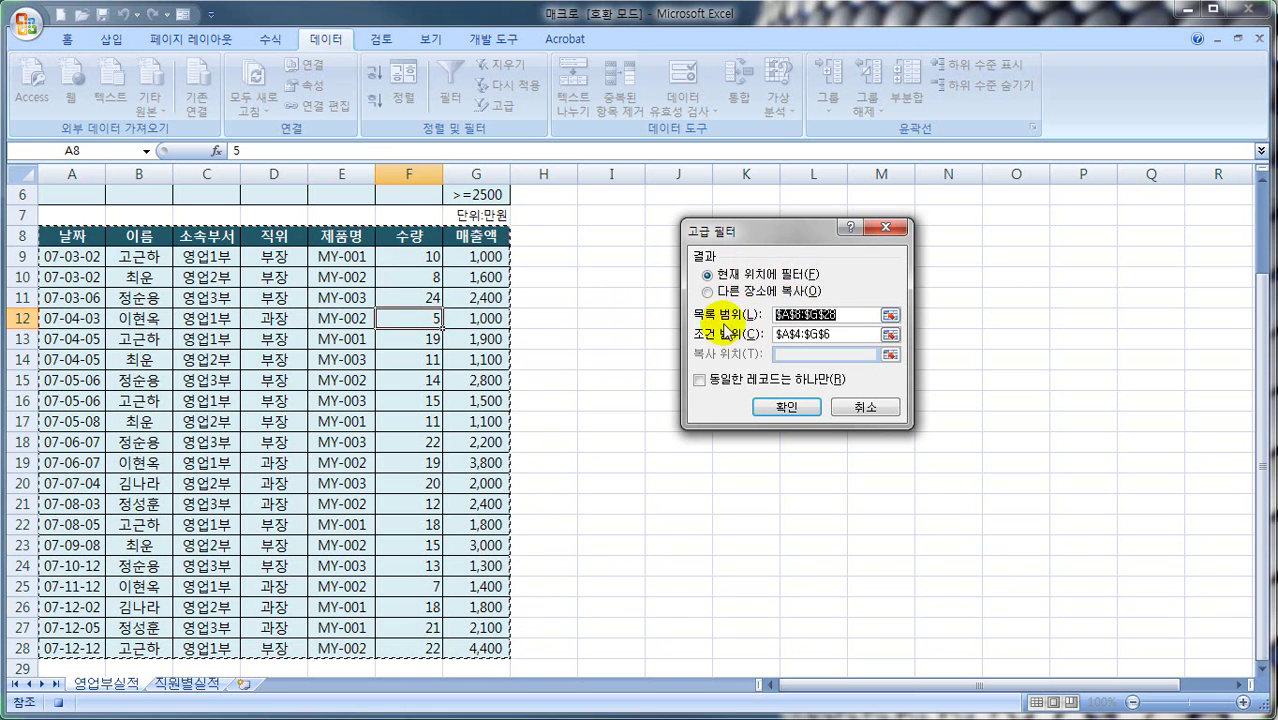
{"action": "left_click", "coordinate": [846, 316]}
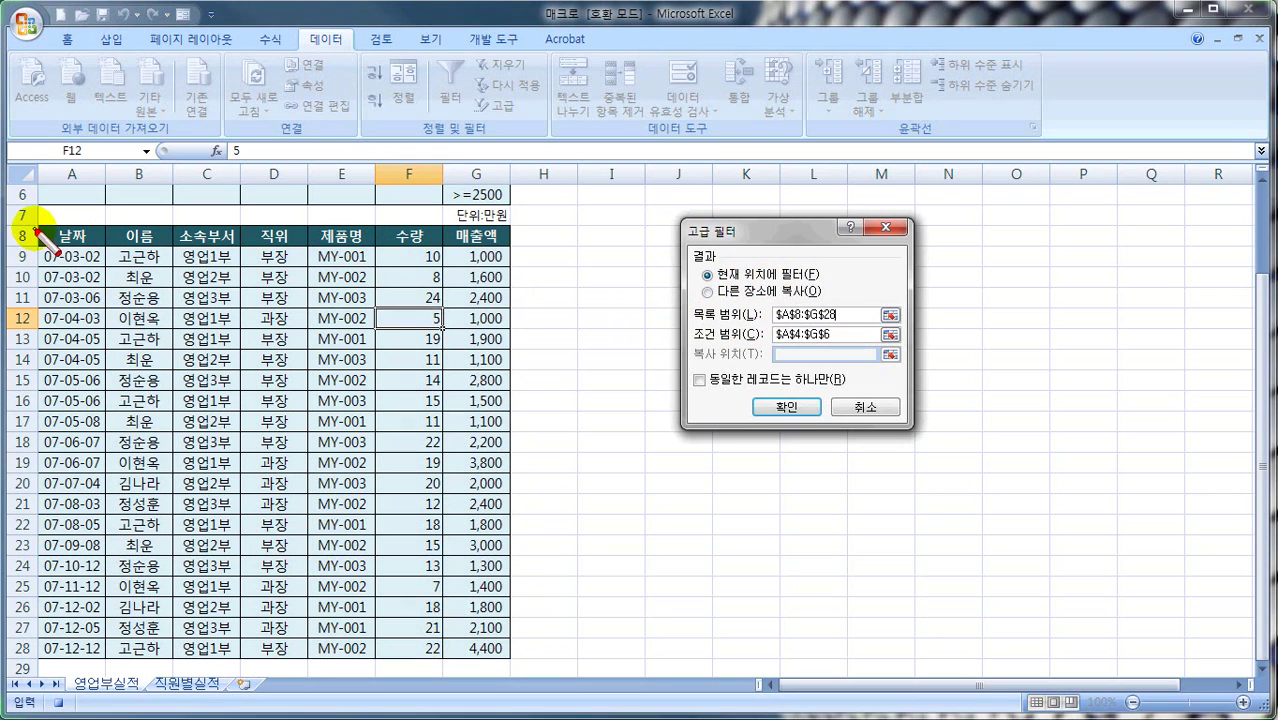
{"action": "left_click_drag", "start_coordinate": [37, 248], "coordinate": [52, 590]}
{"action": "left_click_drag", "start_coordinate": [38, 224], "coordinate": [508, 223]}
{"action": "mouse_move", "coordinate": [508, 268]}
{"action": "left_mouse_down"}
{"action": "mouse_move", "coordinate": [506, 650]}
{"action": "mouse_move", "coordinate": [112, 656]}
{"action": "left_mouse_up"}
{"action": "mouse_move", "coordinate": [693, 341]}
{"action": "left_mouse_down"}
{"action": "mouse_move", "coordinate": [785, 341]}
{"action": "mouse_move", "coordinate": [776, 334]}
{"action": "left_mouse_up"}
{"action": "left_click", "coordinate": [845, 334]}
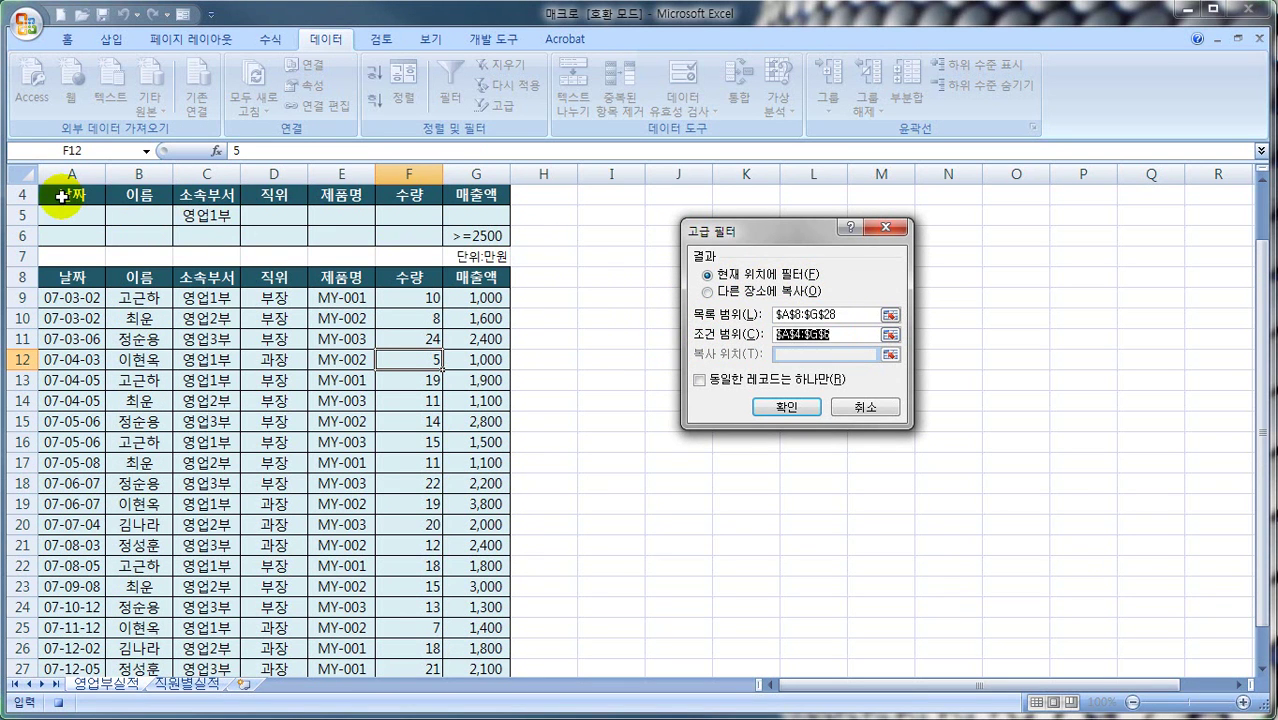
{"action": "mouse_move", "coordinate": [68, 196]}
{"action": "left_mouse_down"}
{"action": "mouse_move", "coordinate": [62, 210]}
{"action": "mouse_move", "coordinate": [80, 205]}
{"action": "mouse_move", "coordinate": [58, 188]}
{"action": "mouse_move", "coordinate": [465, 200]}
{"action": "mouse_move", "coordinate": [522, 186]}
{"action": "mouse_move", "coordinate": [528, 251]}
{"action": "mouse_move", "coordinate": [37, 248]}
{"action": "left_mouse_up"}
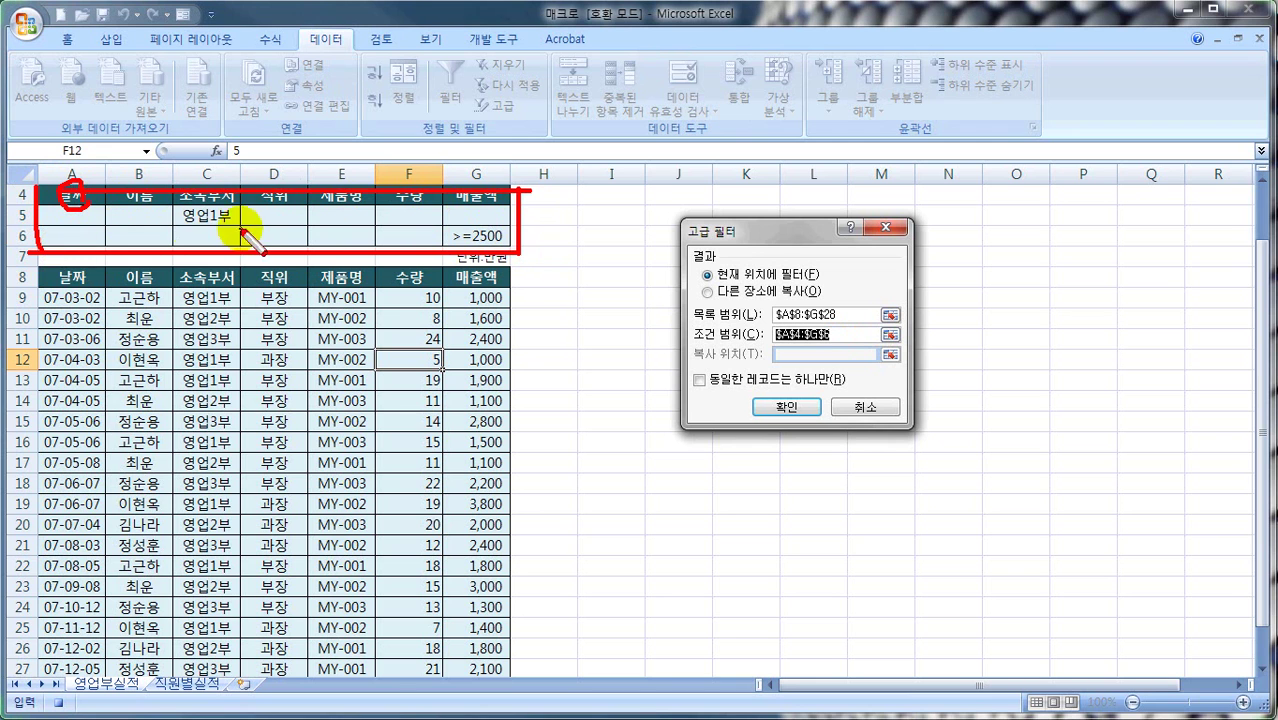
{"action": "left_click_drag", "start_coordinate": [205, 214], "coordinate": [446, 213]}
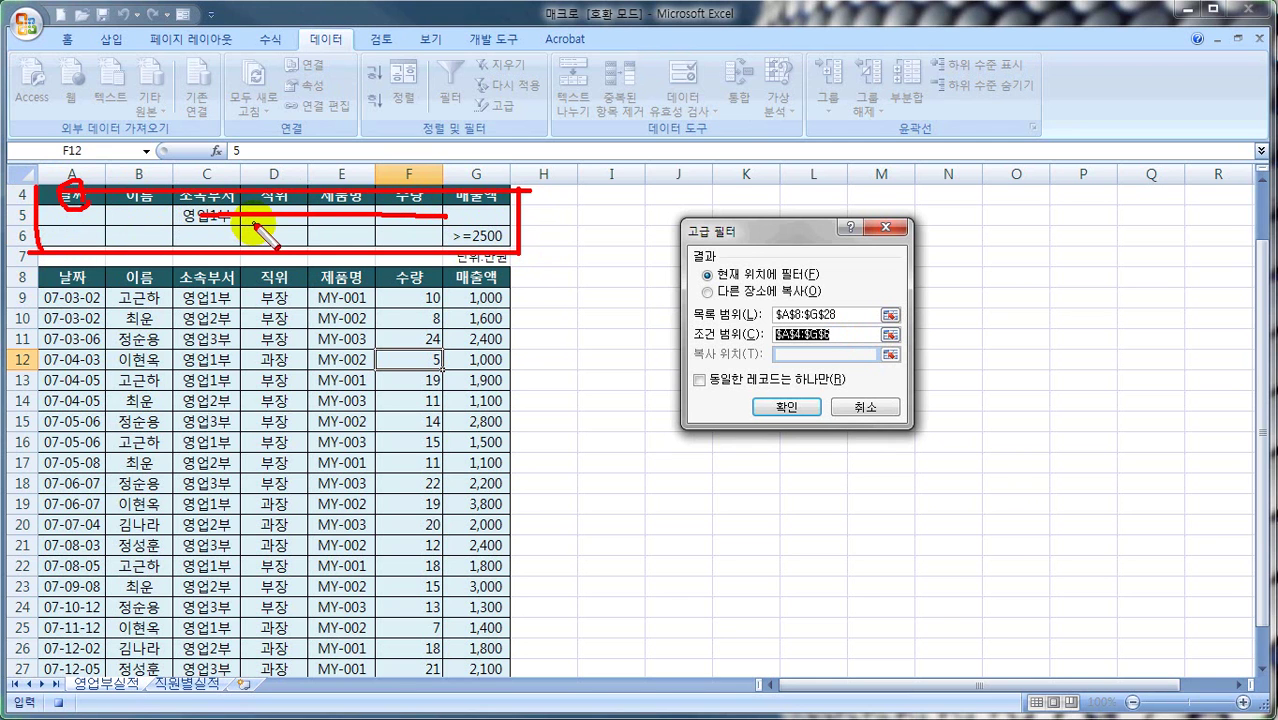
{"action": "key", "text": "Escape"}
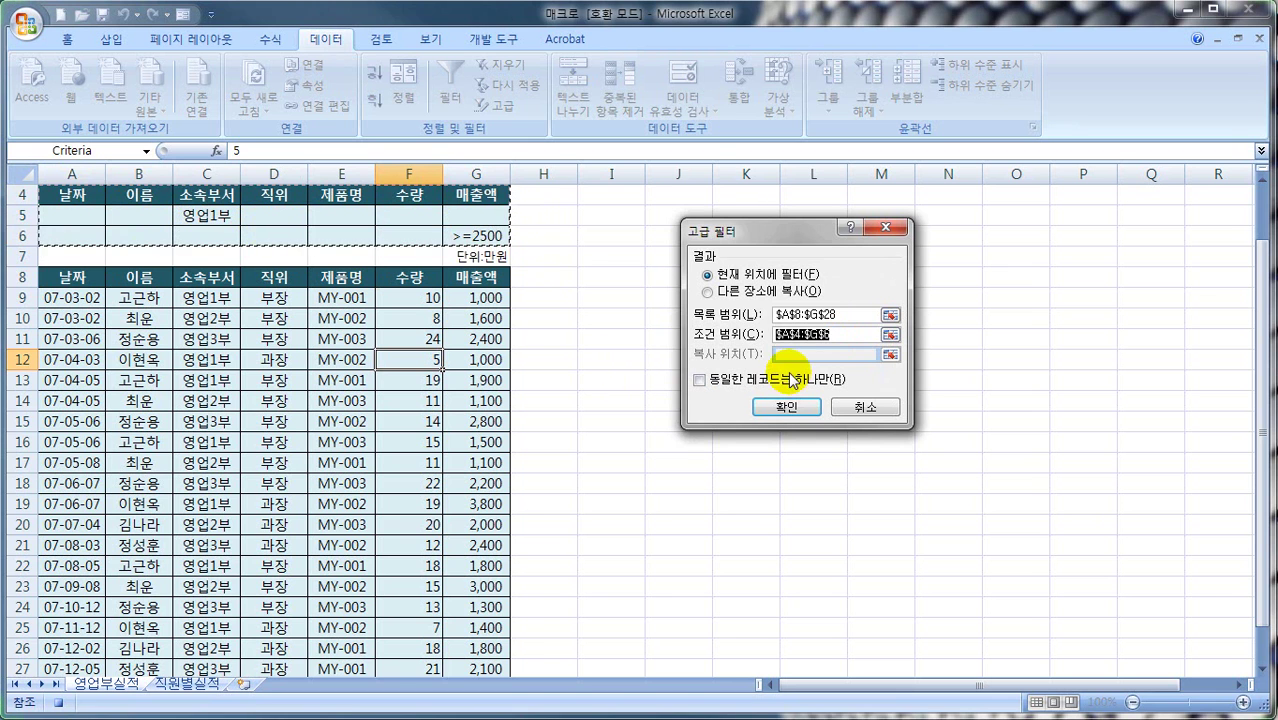
{"action": "left_click", "coordinate": [775, 404]}
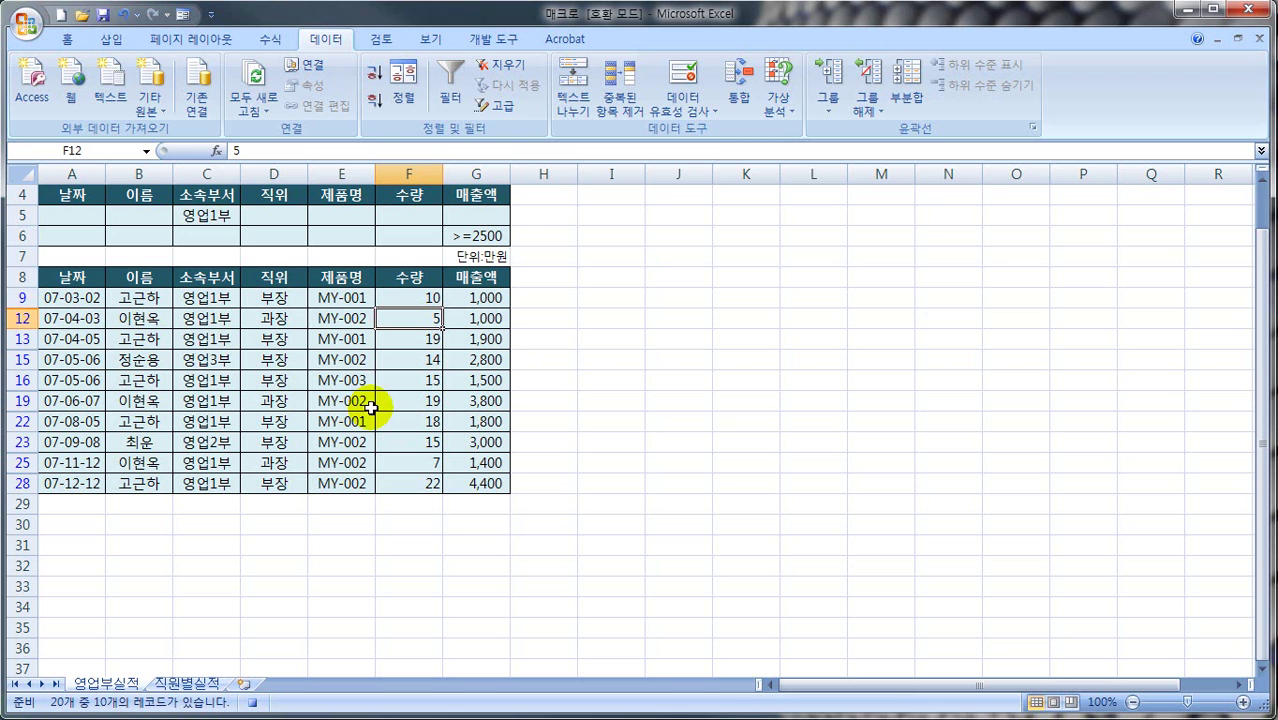
{"action": "left_click", "coordinate": [478, 38]}
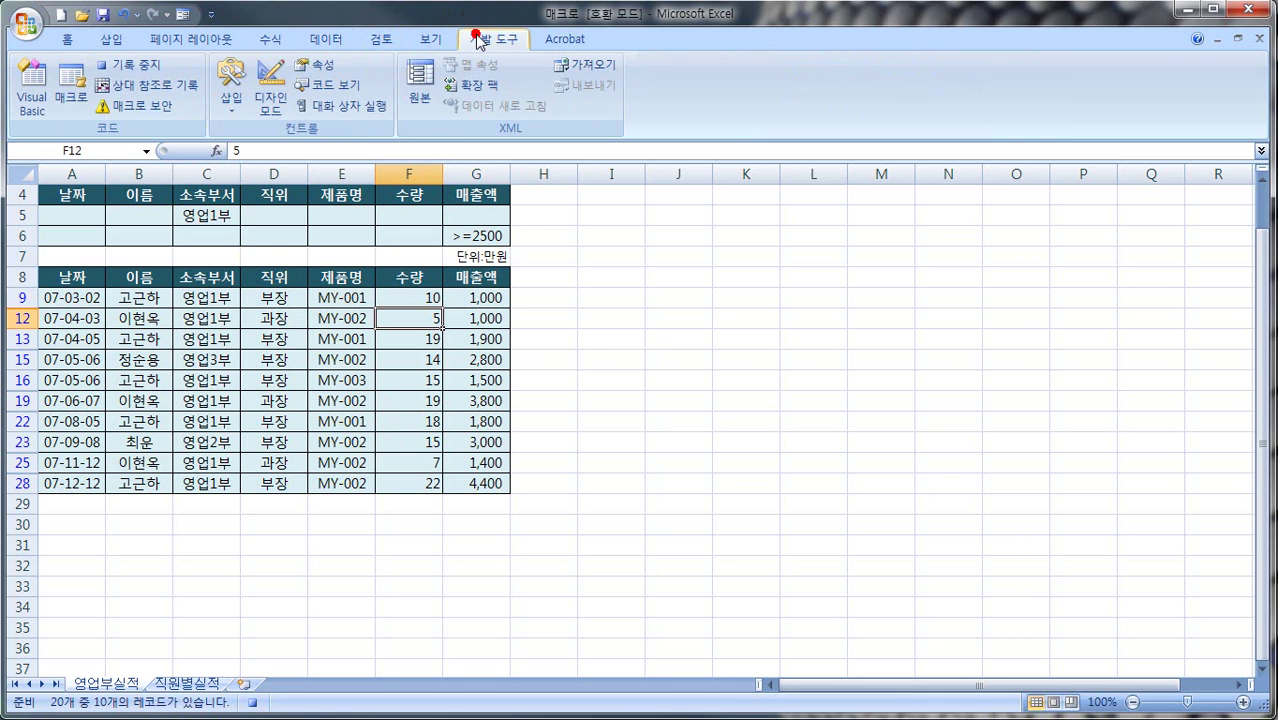
{"action": "left_click", "coordinate": [138, 66]}
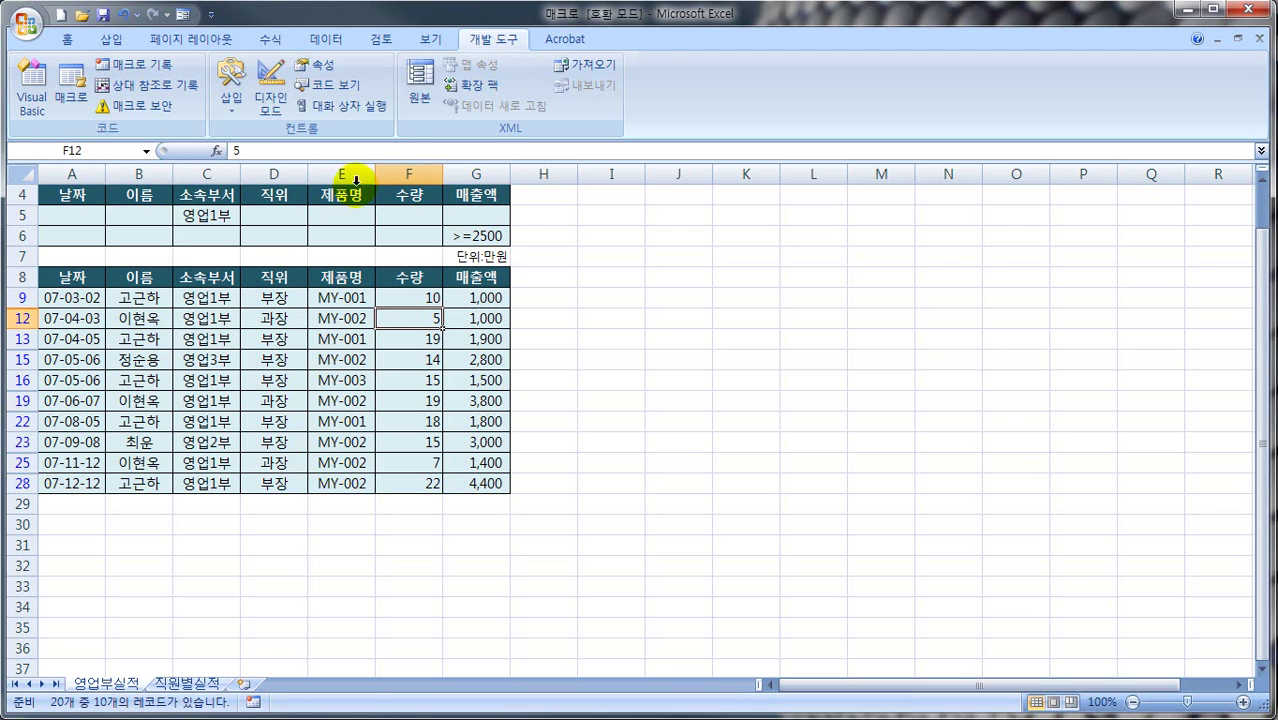
Start recording a second macro named 되돌리기 with the shortcut Ctrl+Shift+A, stored in the current workbook
{"action": "left_click", "coordinate": [138, 64]}
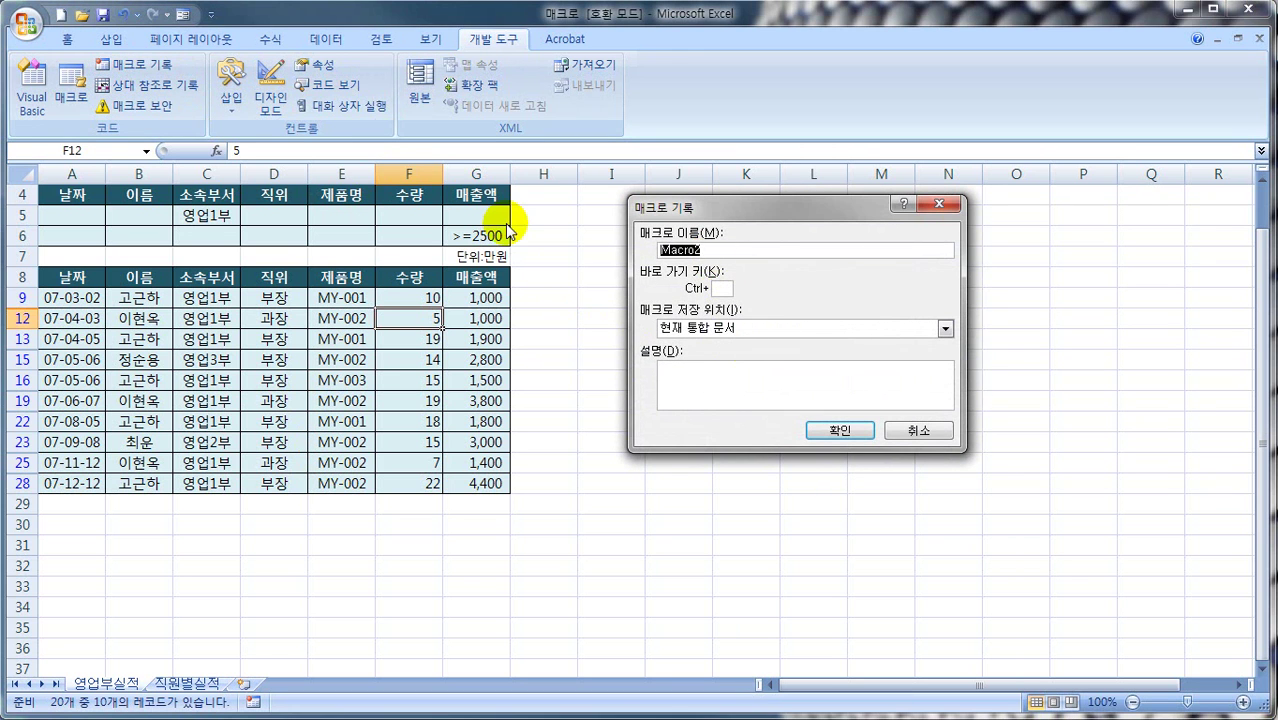
{"action": "type", "text": "원래ㄷ"}
{"action": "type", "text": "ㄷㅗㅣㄷㅗㄹㄹㅣㄱㅣ"}
{"action": "left_click", "coordinate": [720, 289]}
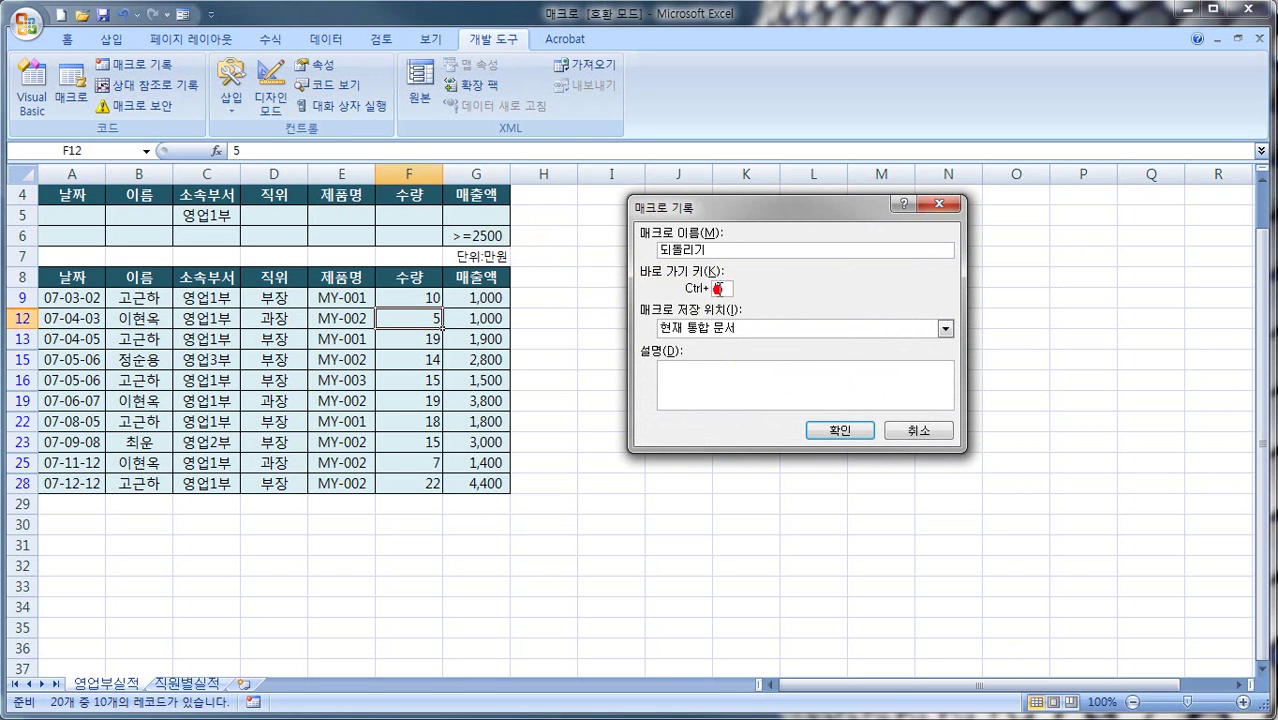
{"action": "type", "text": "A"}
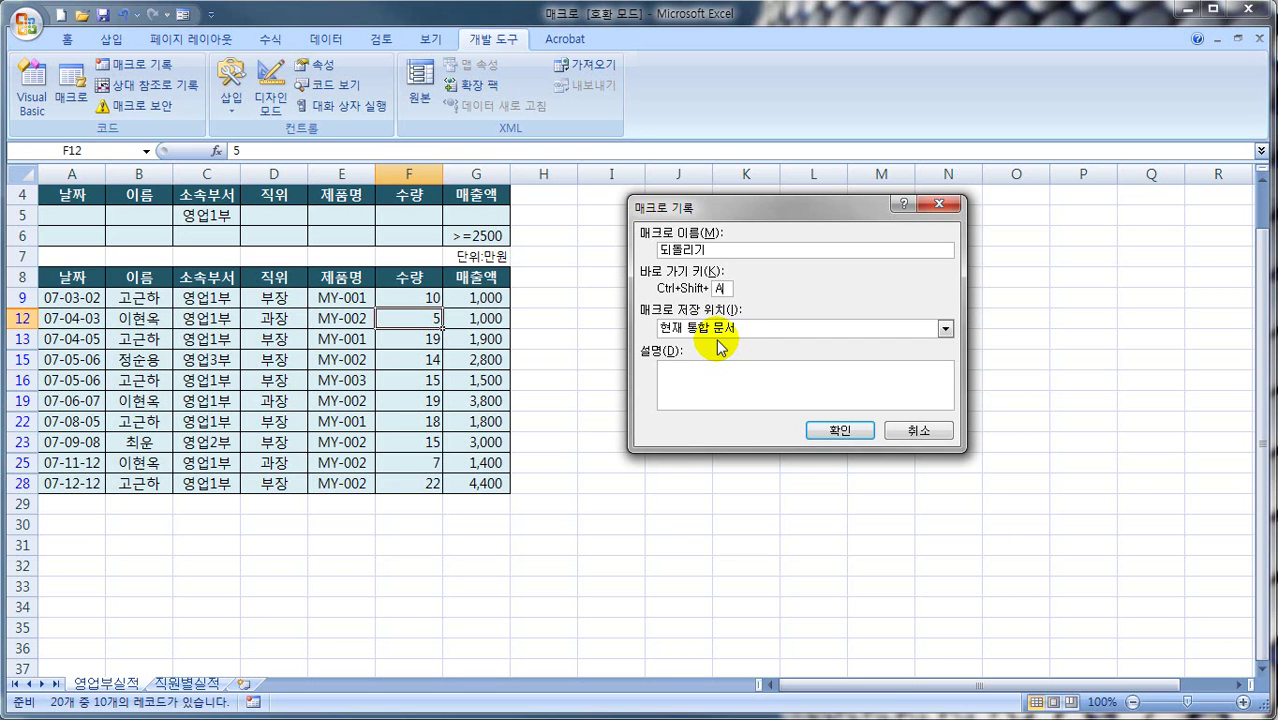
{"action": "left_click", "coordinate": [840, 432]}
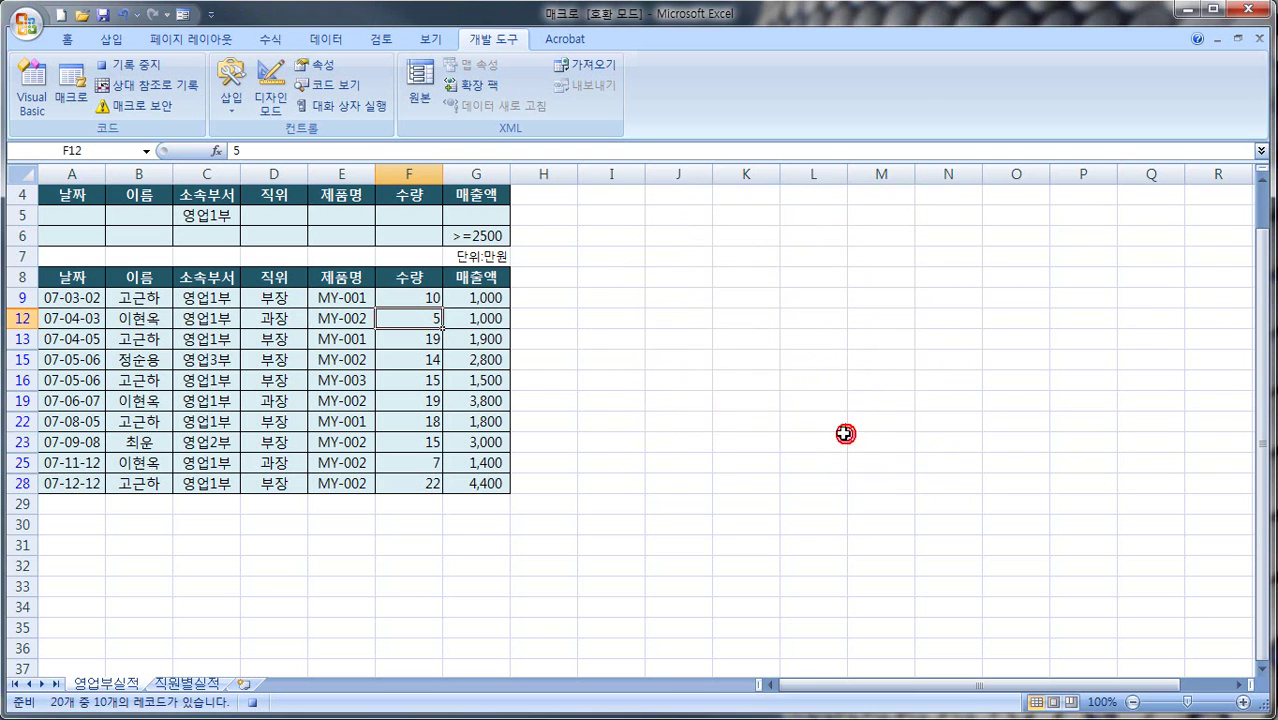
Clear the advanced filter so every row of the sales list shows, and stop recording the 되돌리기 macro
{"action": "left_click", "coordinate": [324, 42]}
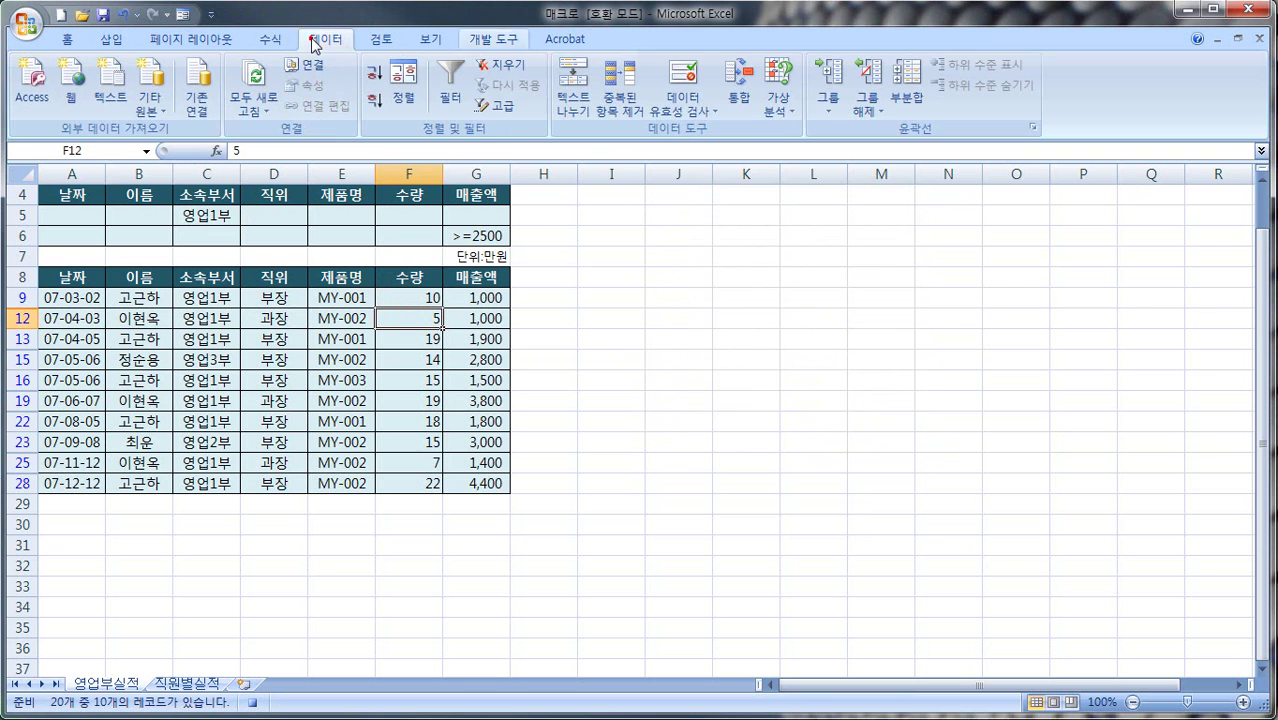
{"action": "left_click", "coordinate": [503, 66]}
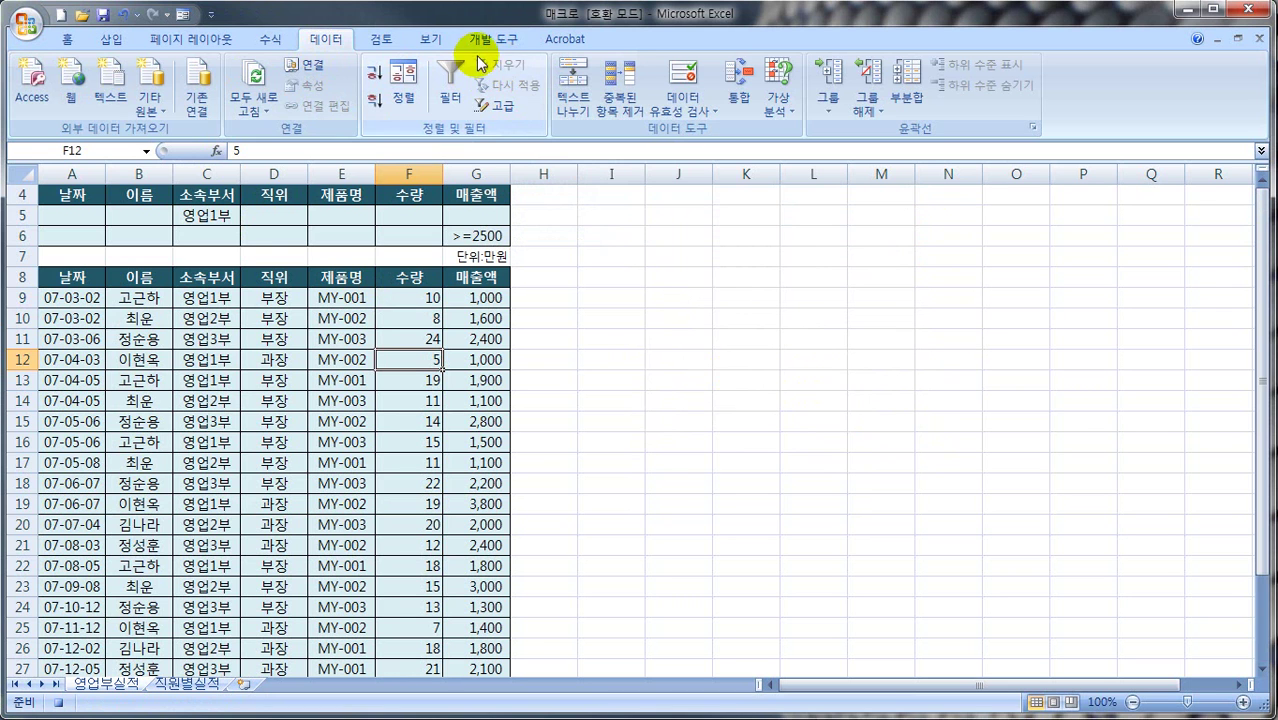
{"action": "left_click", "coordinate": [490, 38]}
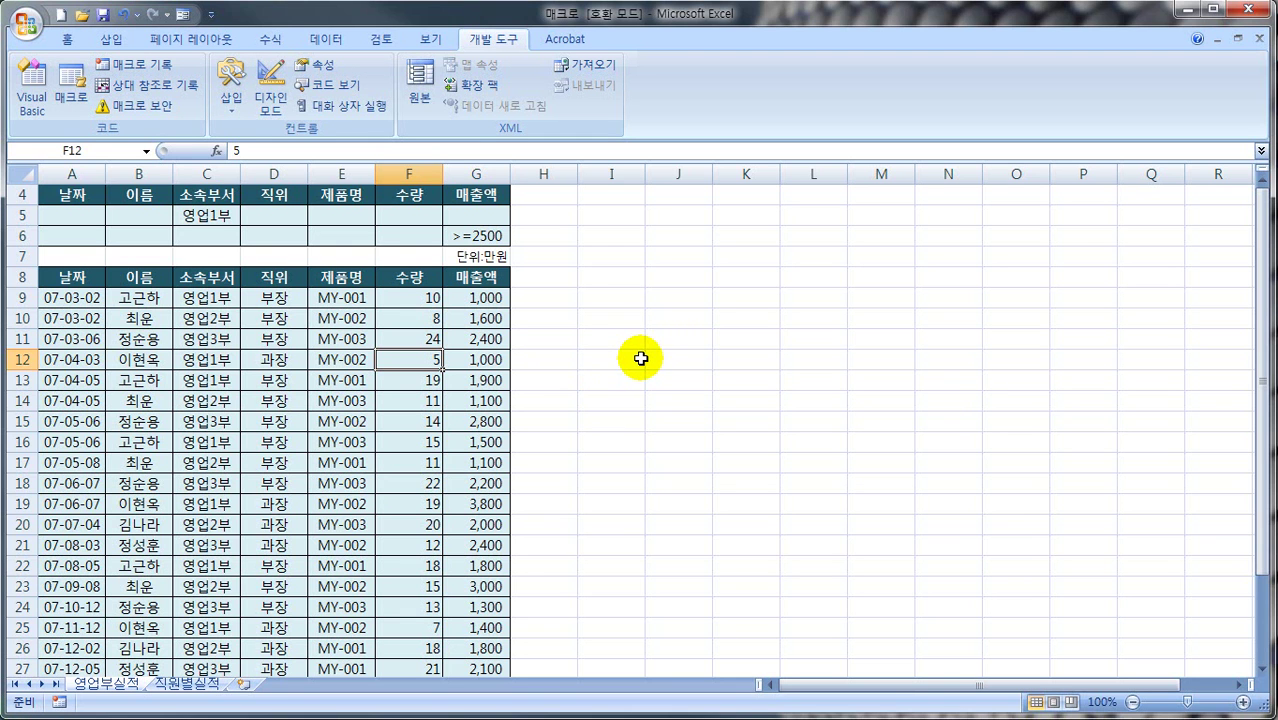
{"action": "scroll", "coordinate": [575, 312], "scroll_direction": "up", "scroll_amount": 1}
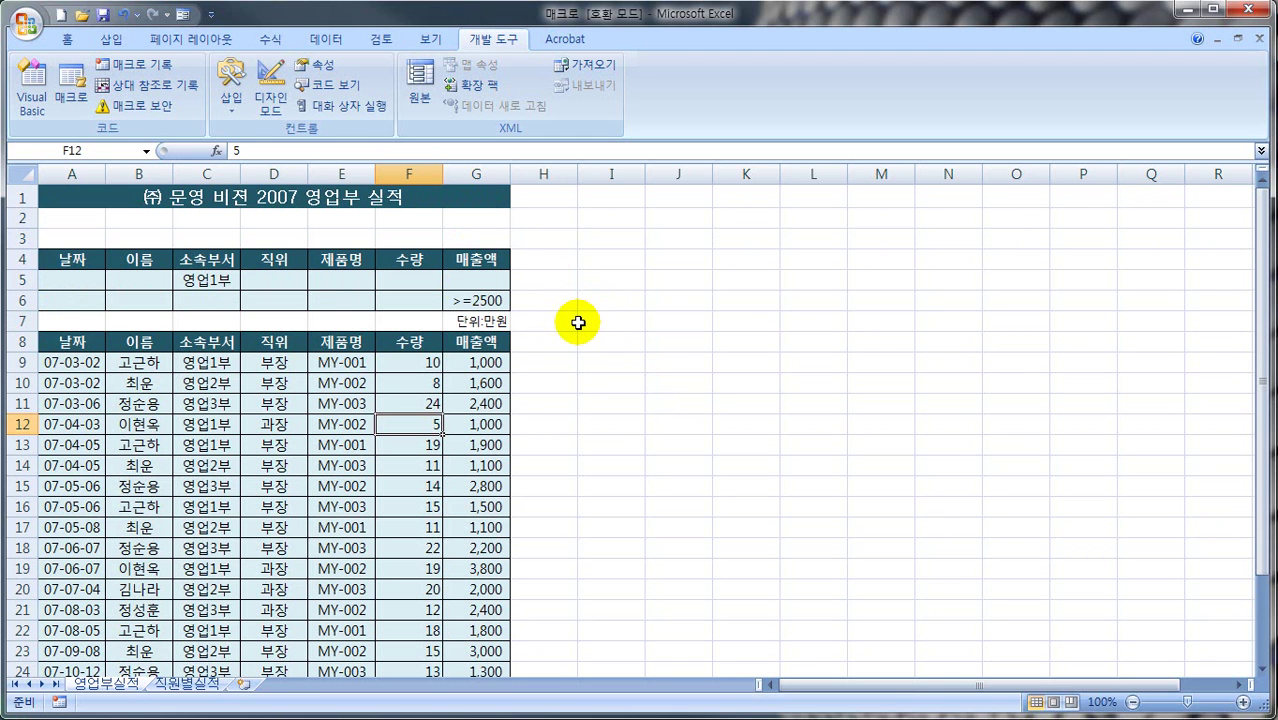
{"action": "left_click_drag", "start_coordinate": [580, 338], "coordinate": [580, 614]}
{"action": "mouse_move", "coordinate": [572, 329]}
{"action": "left_mouse_down"}
{"action": "mouse_move", "coordinate": [930, 329]}
{"action": "mouse_move", "coordinate": [880, 609]}
{"action": "mouse_move", "coordinate": [624, 600]}
{"action": "left_mouse_up"}
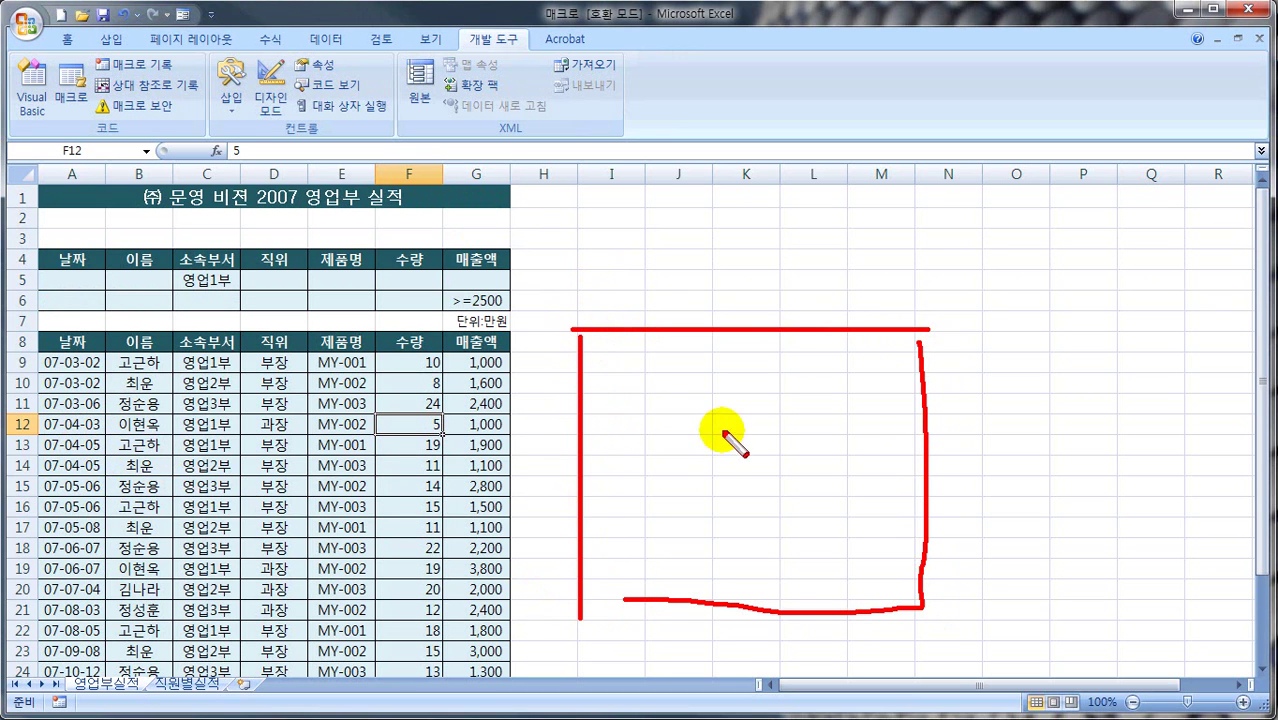
{"action": "mouse_move", "coordinate": [580, 250]}
{"action": "left_mouse_down"}
{"action": "mouse_move", "coordinate": [580, 298]}
{"action": "mouse_move", "coordinate": [807, 257]}
{"action": "mouse_move", "coordinate": [930, 254]}
{"action": "left_mouse_up"}
{"action": "key", "text": "e"}
{"action": "key", "text": "Escape"}
{"action": "left_click", "coordinate": [598, 282]}
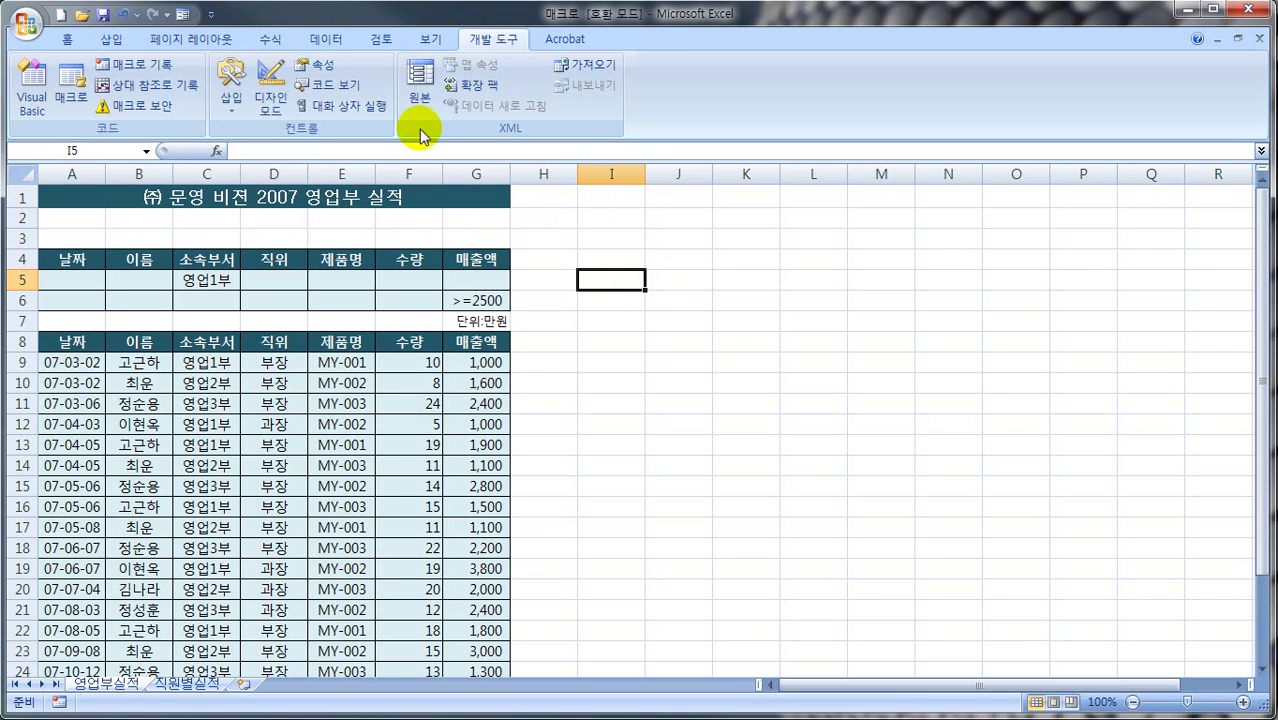
{"action": "left_click_drag", "start_coordinate": [508, 50], "coordinate": [535, 52]}
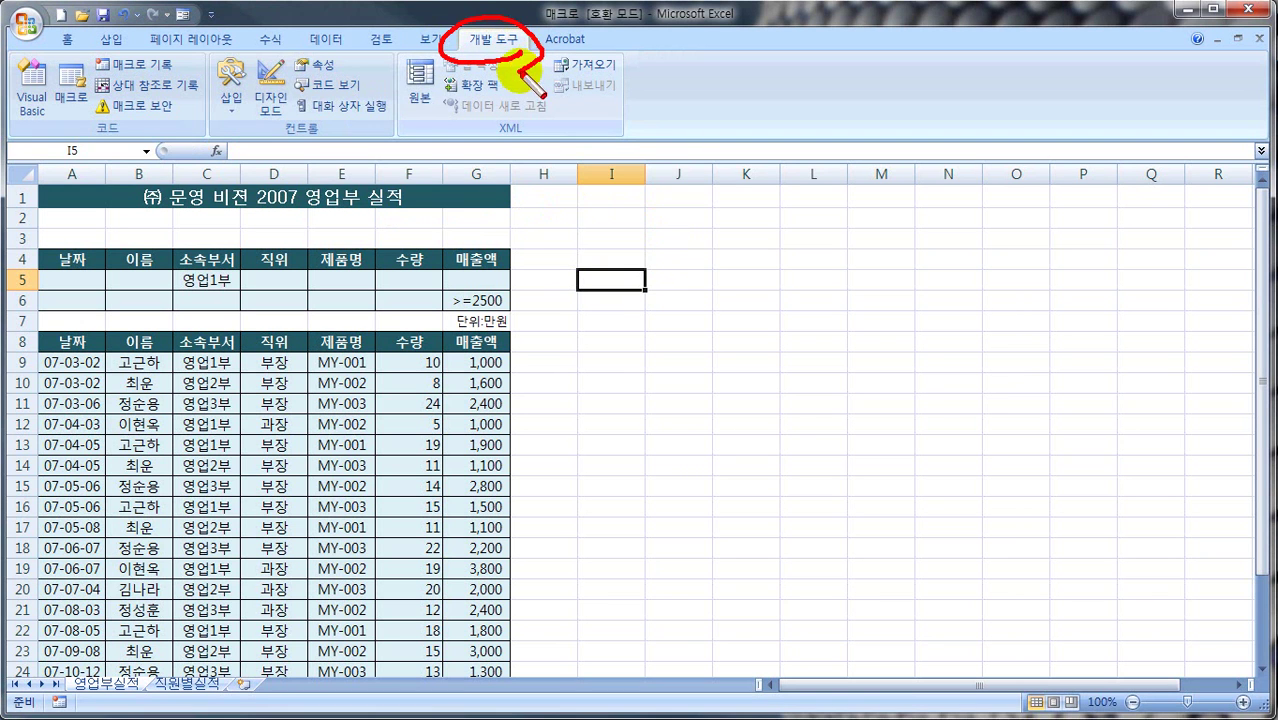
{"action": "left_click_drag", "start_coordinate": [241, 127], "coordinate": [250, 122]}
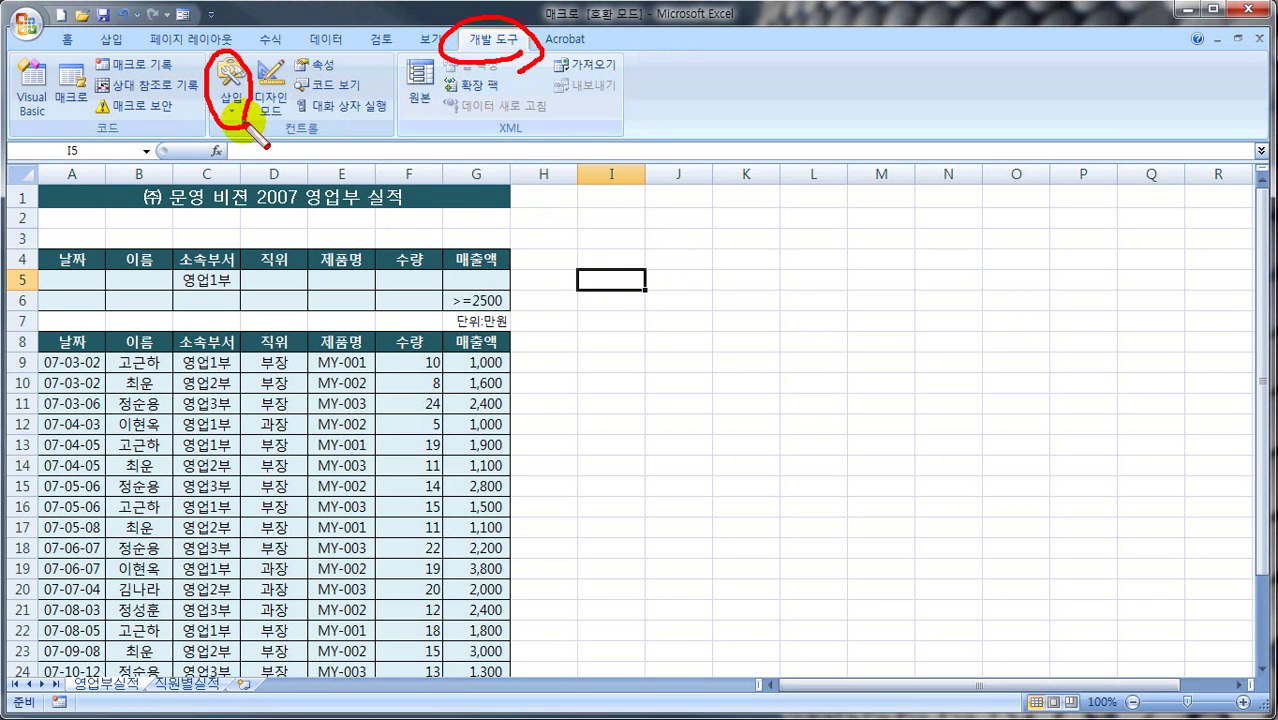
{"action": "key", "text": "Escape"}
Insert a form control button covering cell I5 and assign the 고급필터 macro to it
{"action": "left_click", "coordinate": [232, 100]}
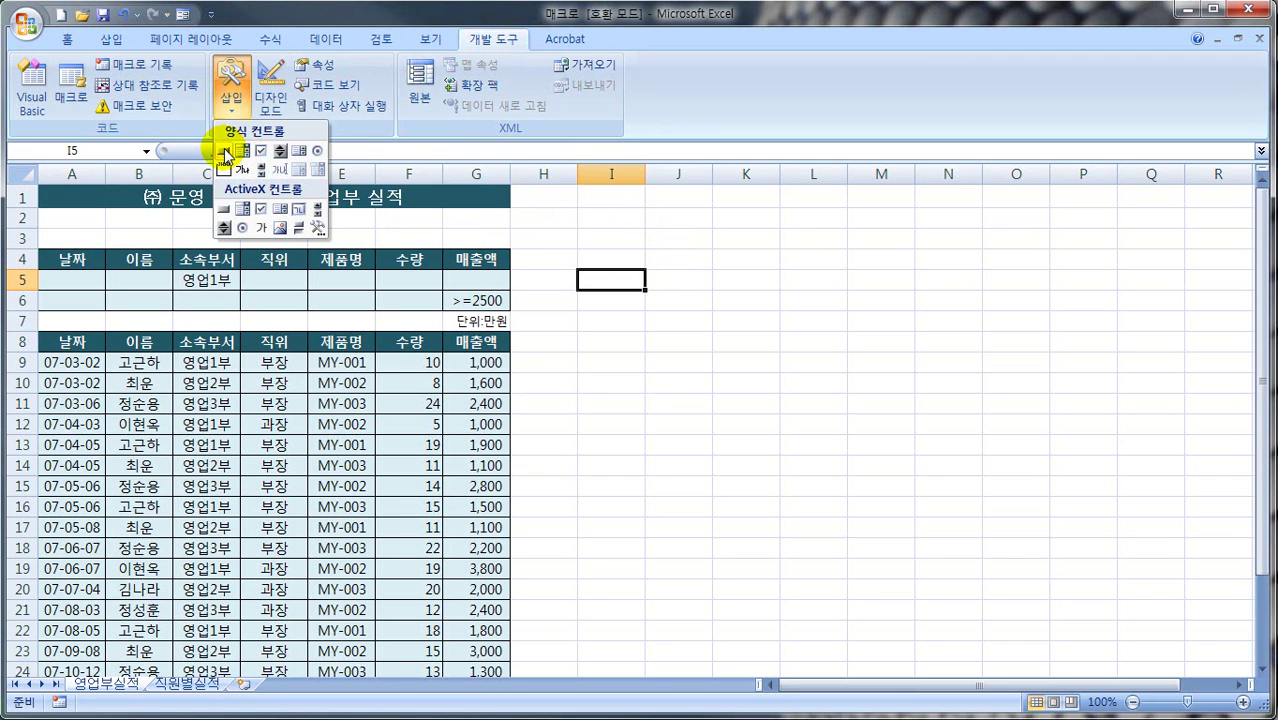
{"action": "left_click", "coordinate": [225, 153]}
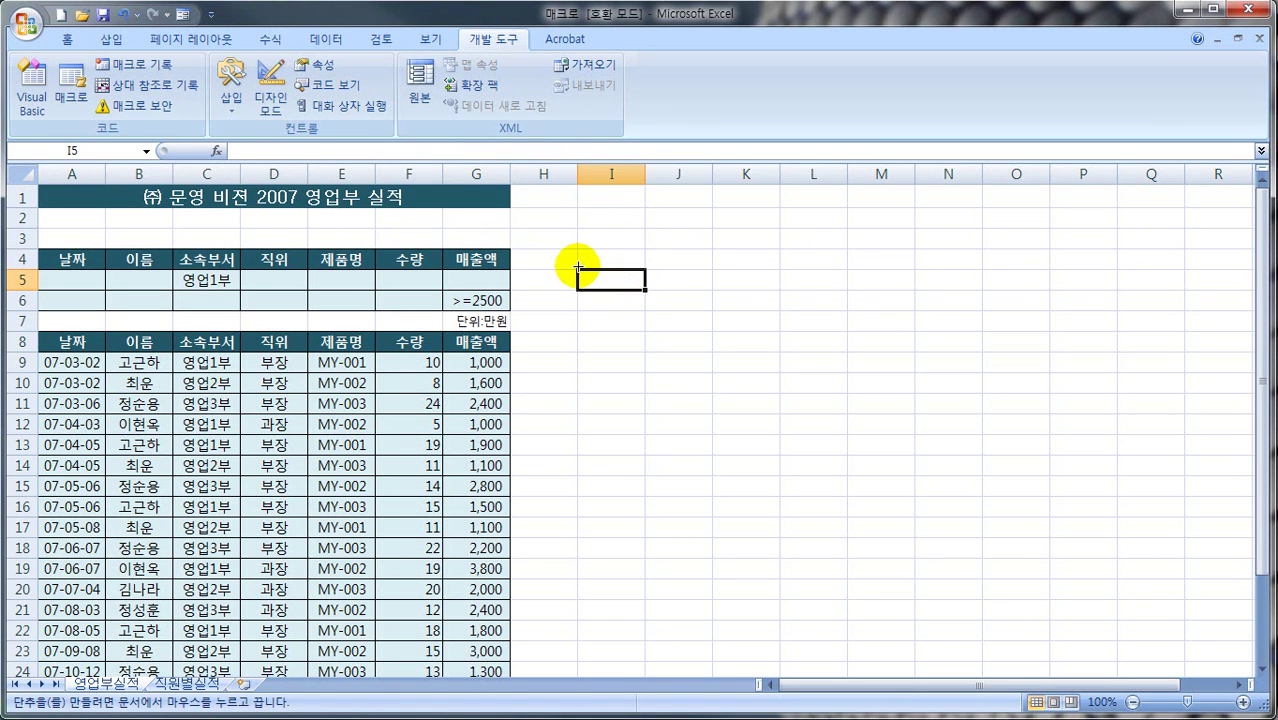
{"action": "mouse_move", "coordinate": [578, 268]}
{"action": "left_mouse_down"}
{"action": "mouse_move", "coordinate": [579, 288]}
{"action": "mouse_move", "coordinate": [646, 290]}
{"action": "left_mouse_up"}
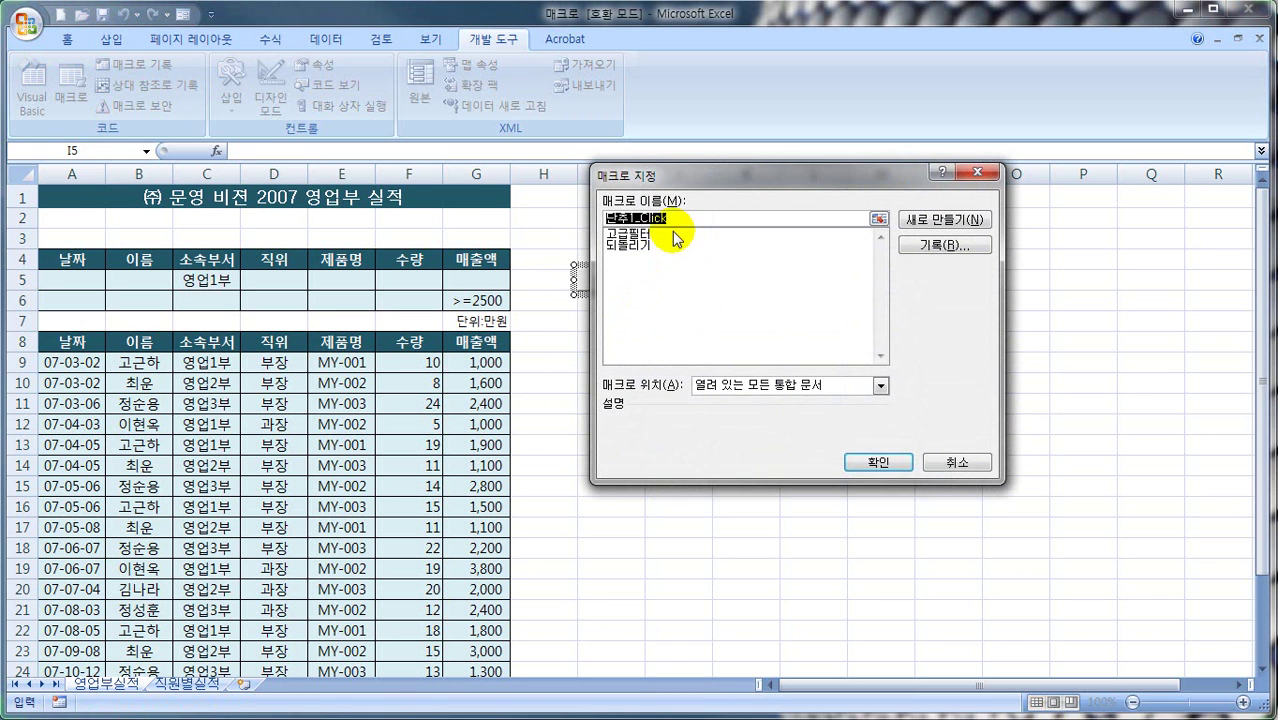
{"action": "left_click", "coordinate": [633, 234]}
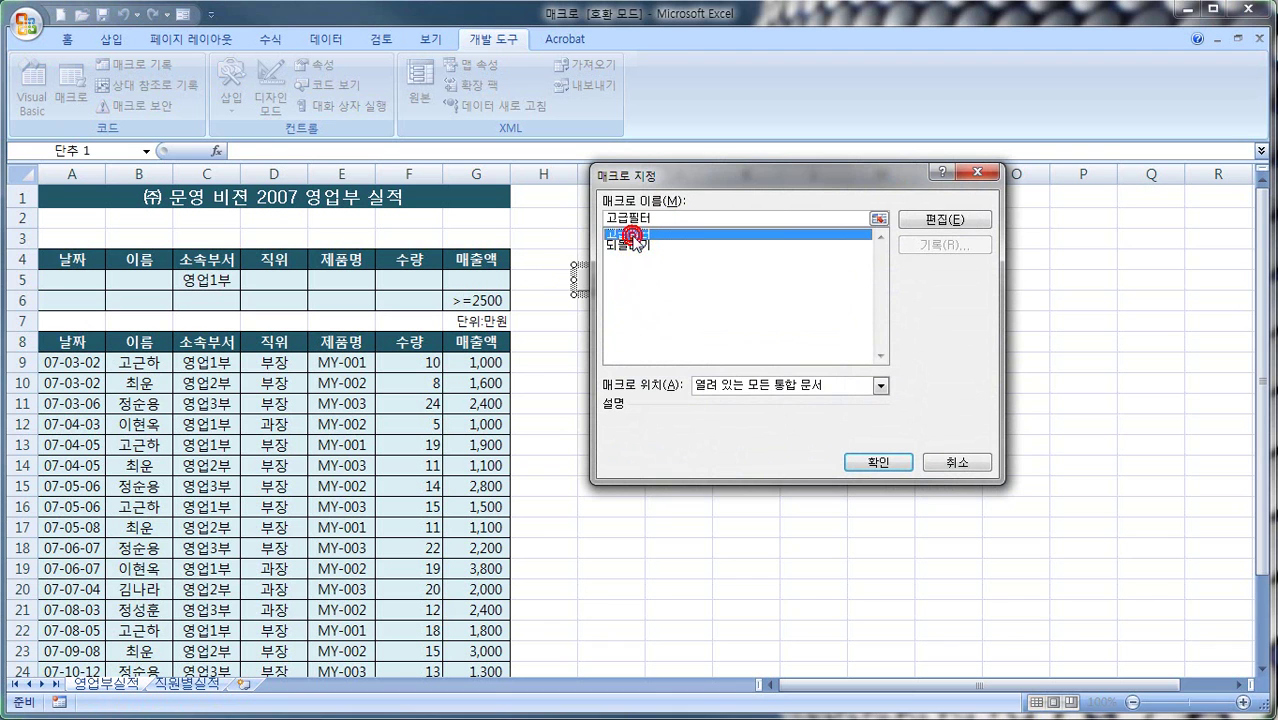
{"action": "left_click_drag", "start_coordinate": [667, 179], "coordinate": [745, 175]}
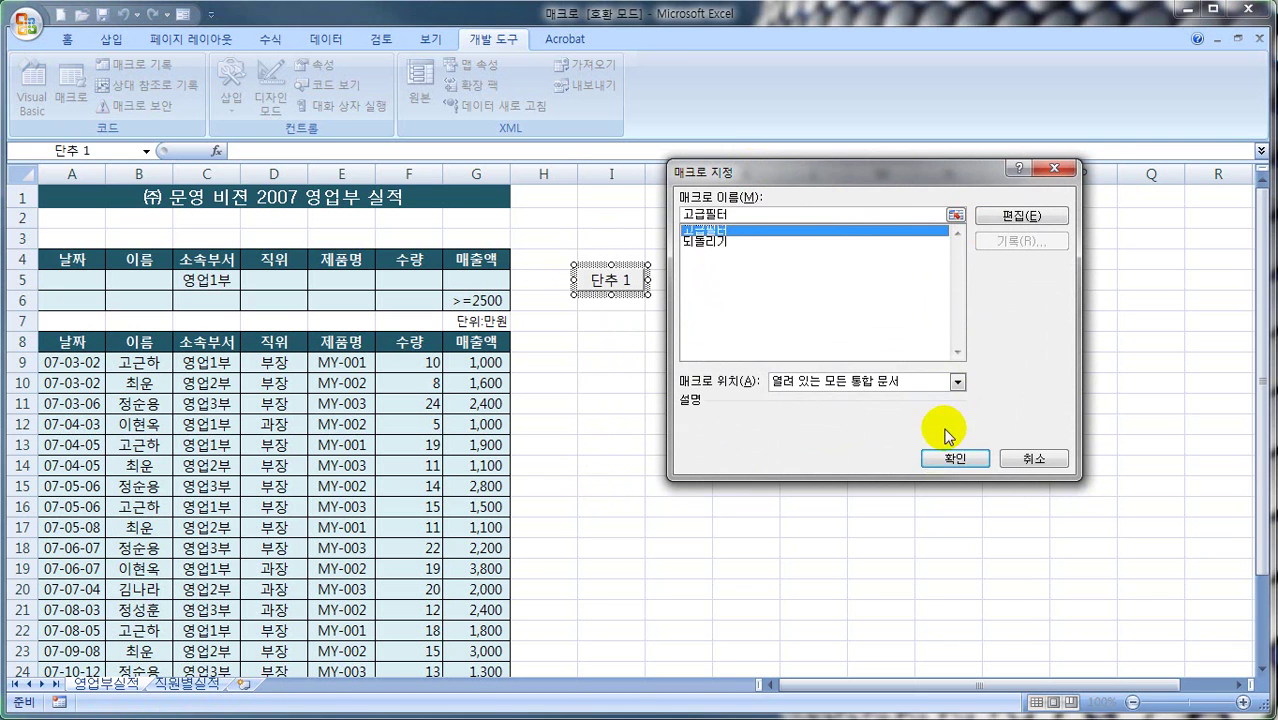
{"action": "left_click", "coordinate": [946, 458]}
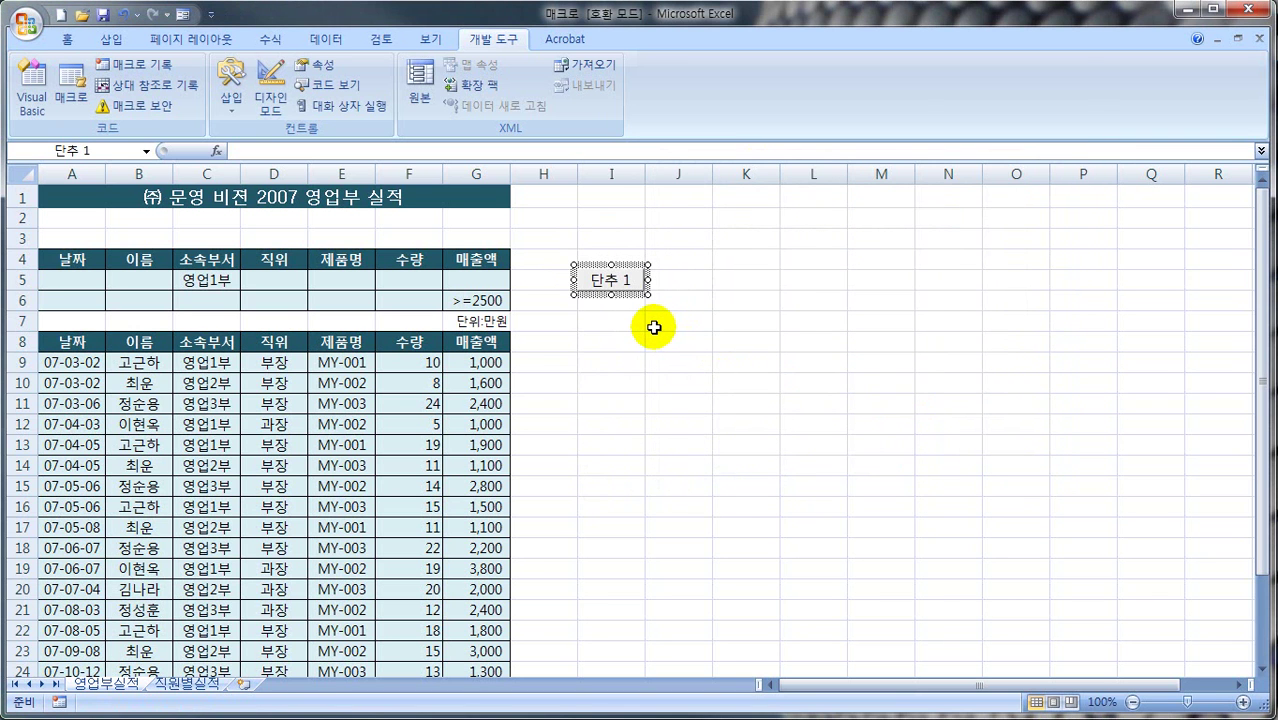
Change the caption of the new button at I5 to 고급필터
{"action": "left_click", "coordinate": [608, 282]}
{"action": "right_click", "coordinate": [612, 284]}
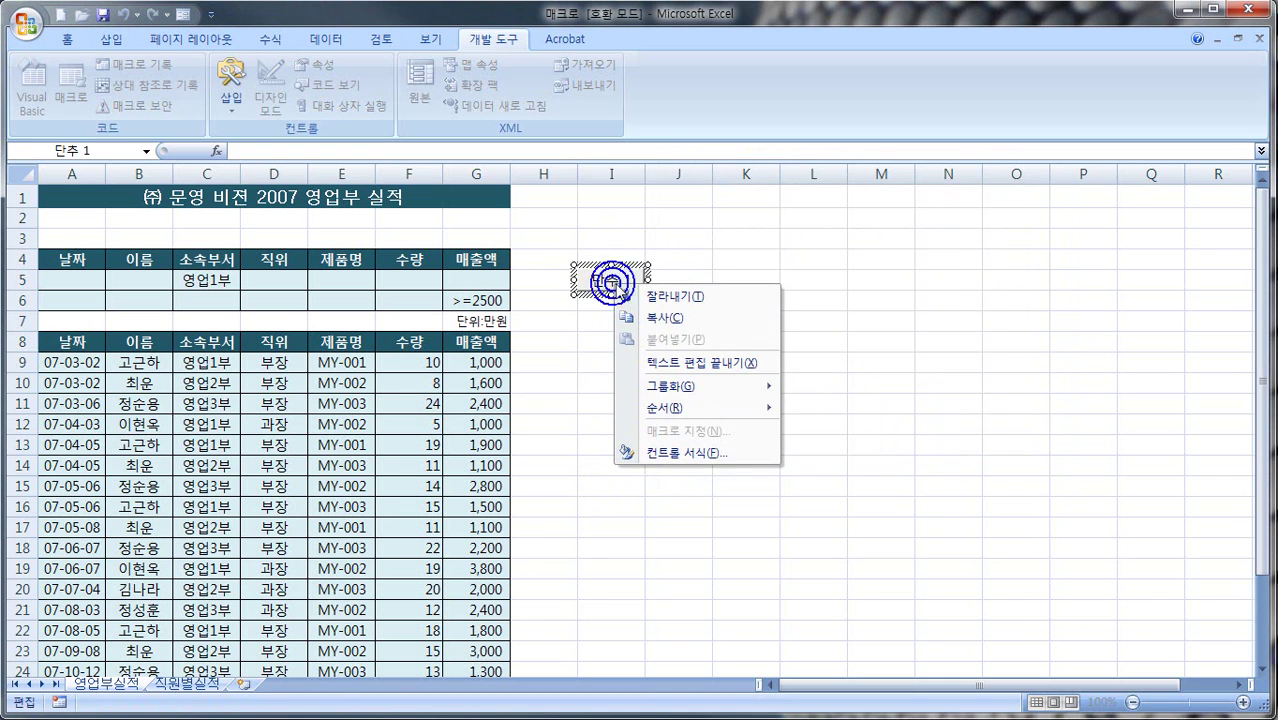
{"action": "left_click", "coordinate": [682, 363]}
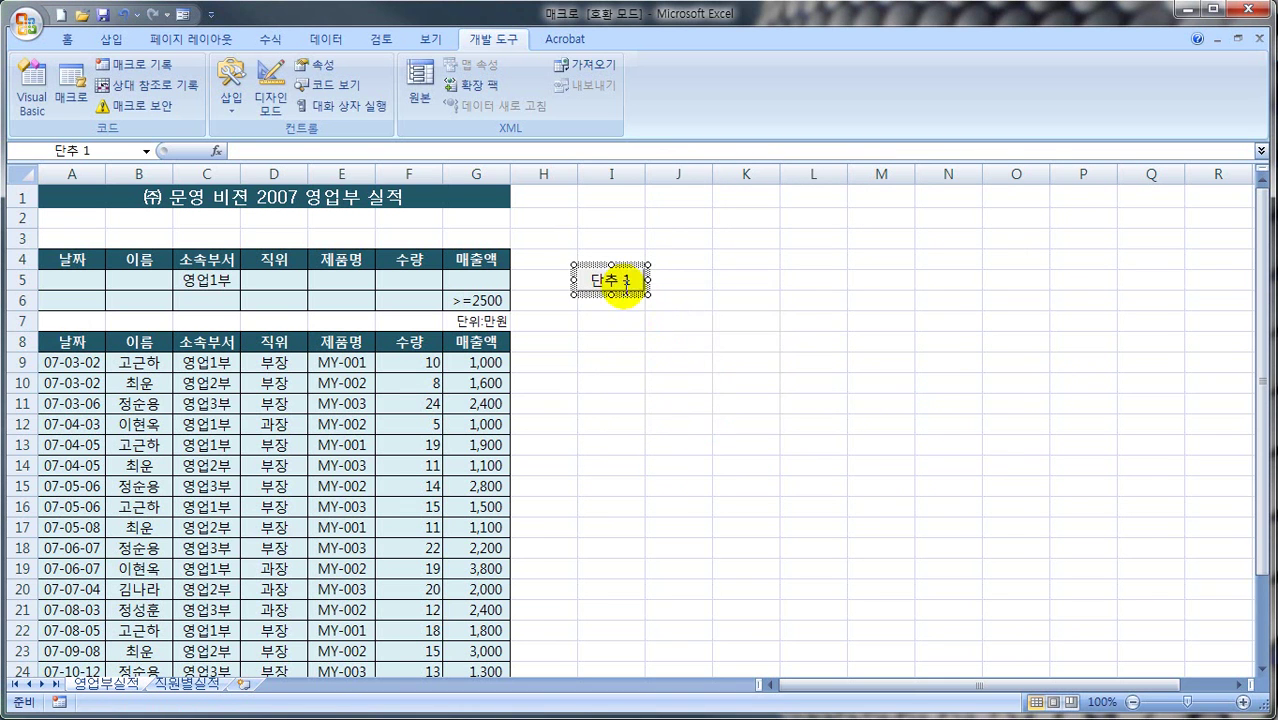
{"action": "left_click", "coordinate": [620, 290]}
{"action": "left_click_drag", "start_coordinate": [630, 280], "coordinate": [592, 268]}
{"action": "key", "text": "BackSpace"}
{"action": "type", "text": "고급필터"}
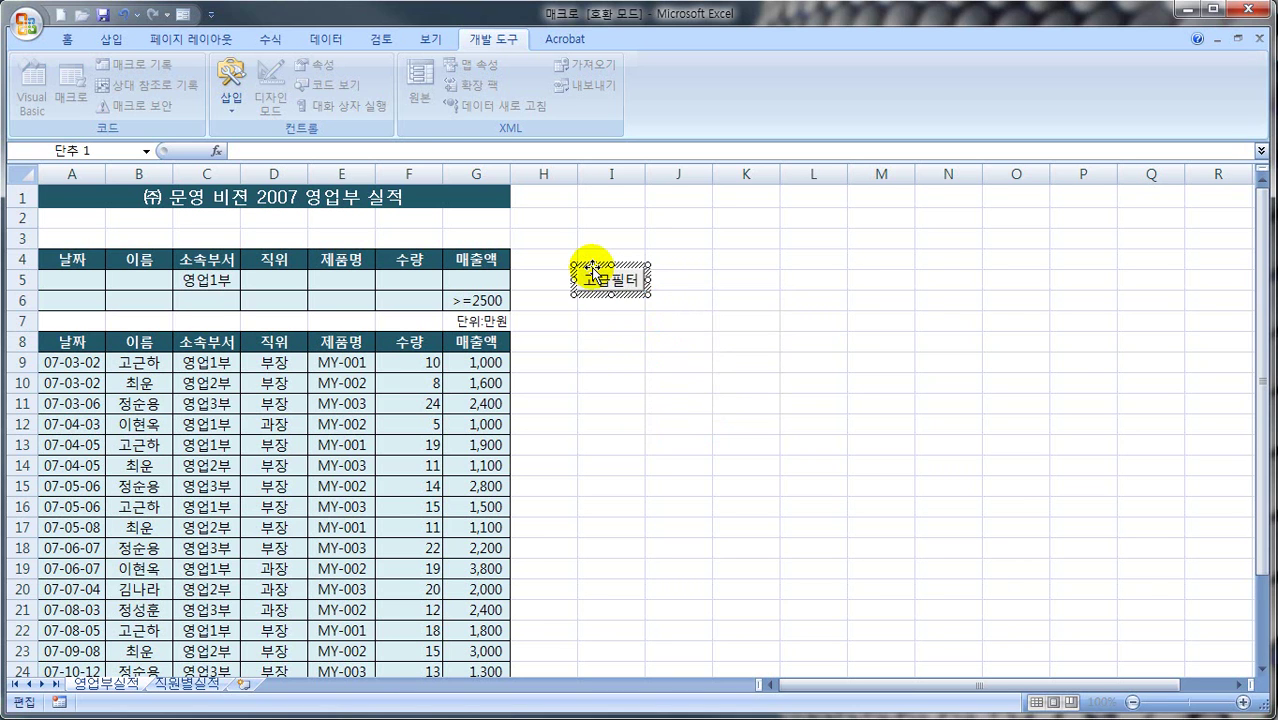
{"action": "left_click", "coordinate": [633, 361]}
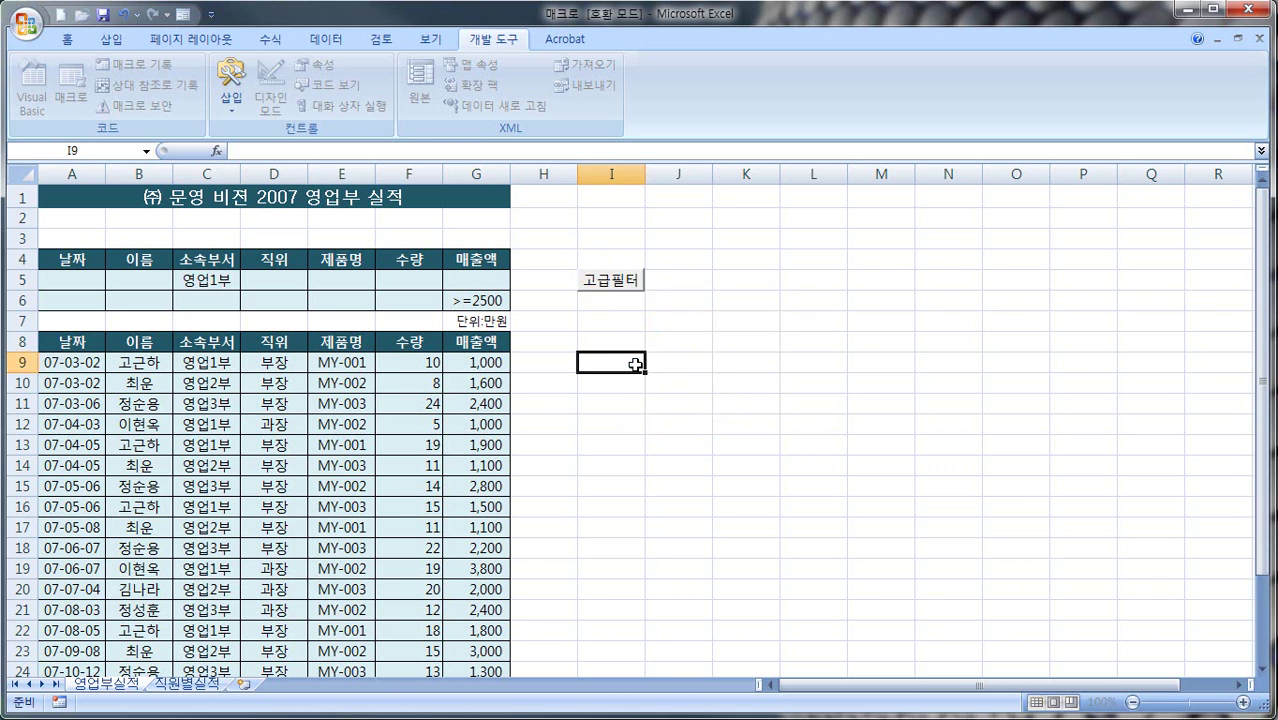
Insert a second form control button covering cell K5 and assign the 되돌리기 macro to it
{"action": "left_click", "coordinate": [665, 280]}
{"action": "left_click", "coordinate": [747, 278]}
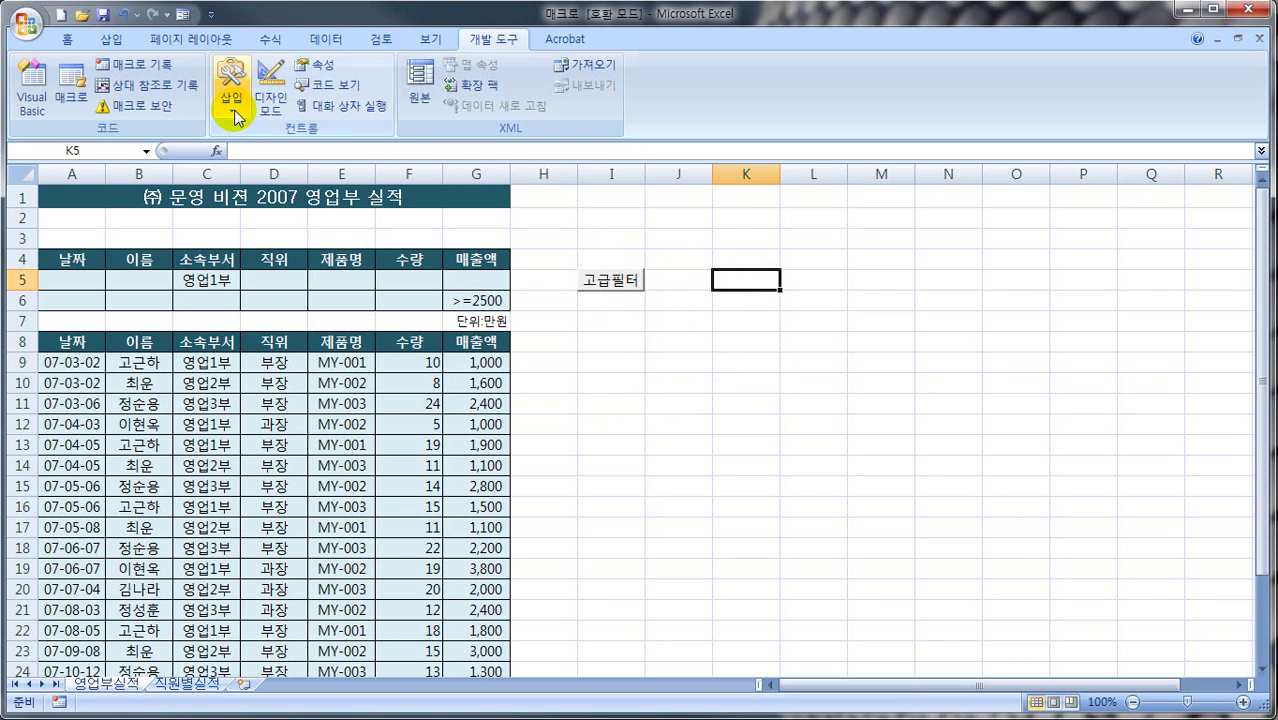
{"action": "left_click", "coordinate": [236, 117]}
{"action": "left_click", "coordinate": [223, 157]}
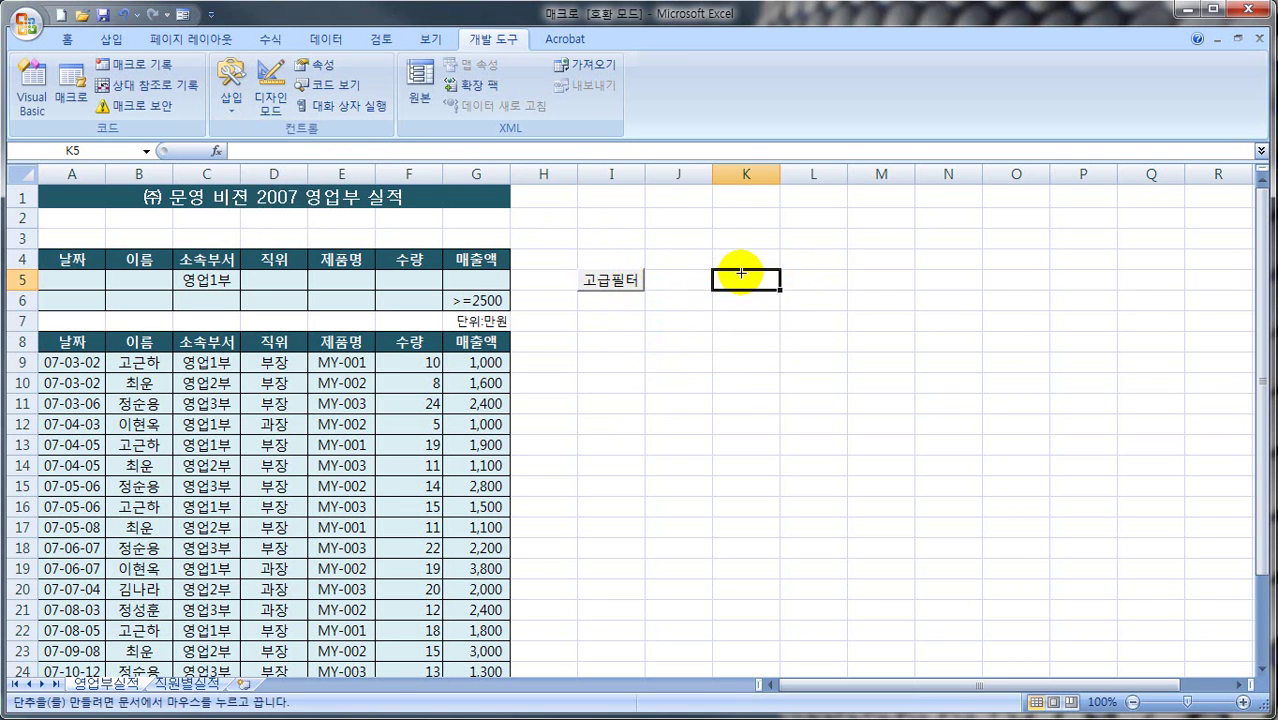
{"action": "left_click_drag", "start_coordinate": [708, 265], "coordinate": [779, 292]}
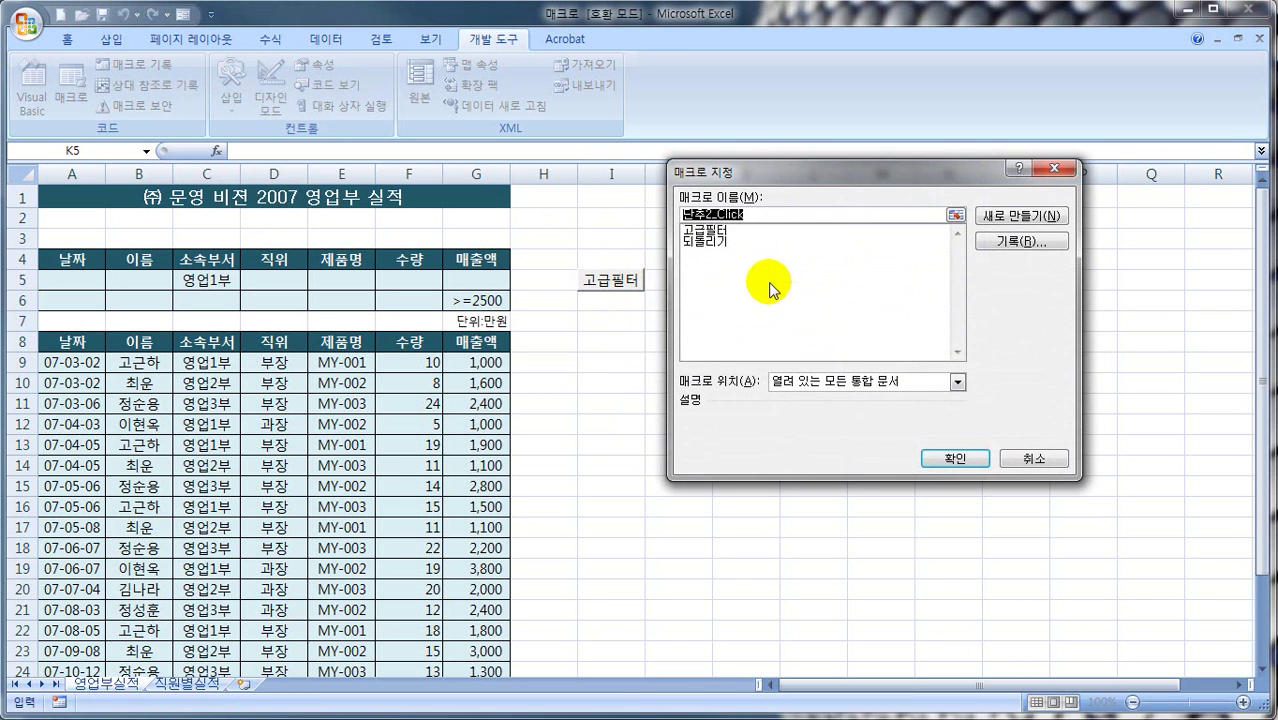
{"action": "left_click", "coordinate": [706, 241]}
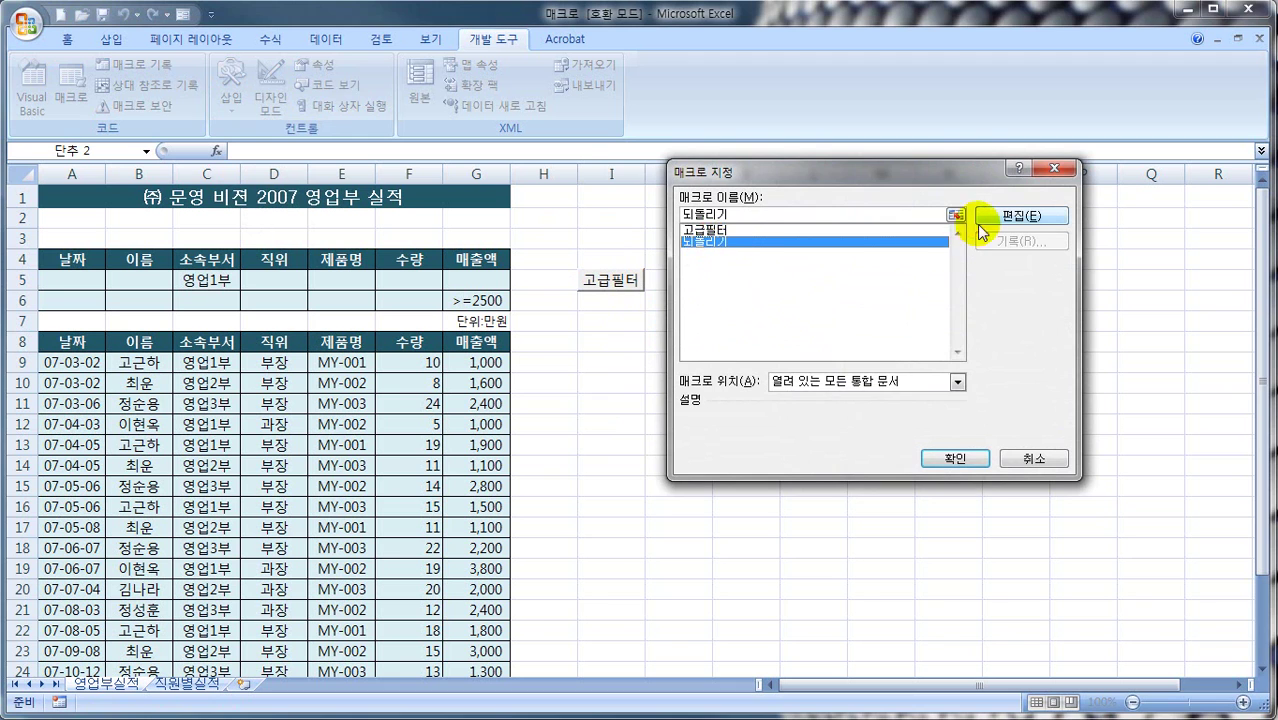
{"action": "left_click", "coordinate": [955, 458]}
Change the caption of the button at K5 to 되돌리기
{"action": "left_click", "coordinate": [748, 283]}
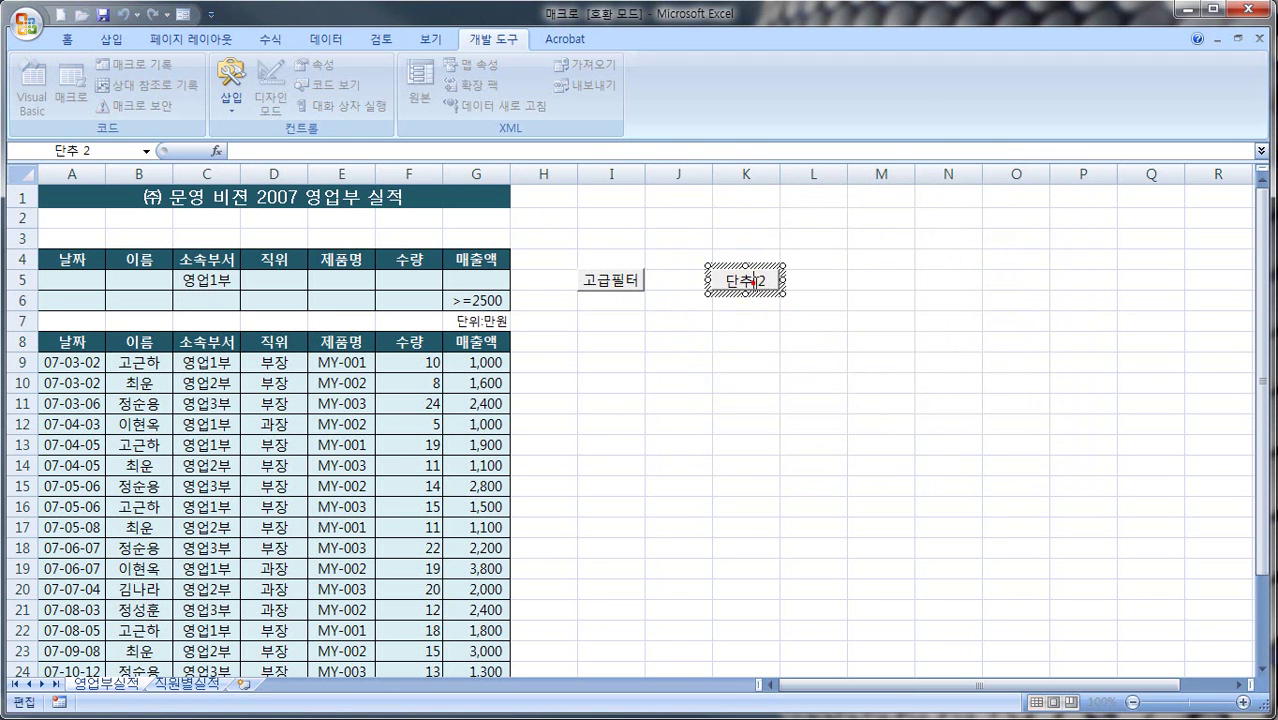
{"action": "triple_click", "coordinate": [765, 279]}
{"action": "type", "text": "되돌리기"}
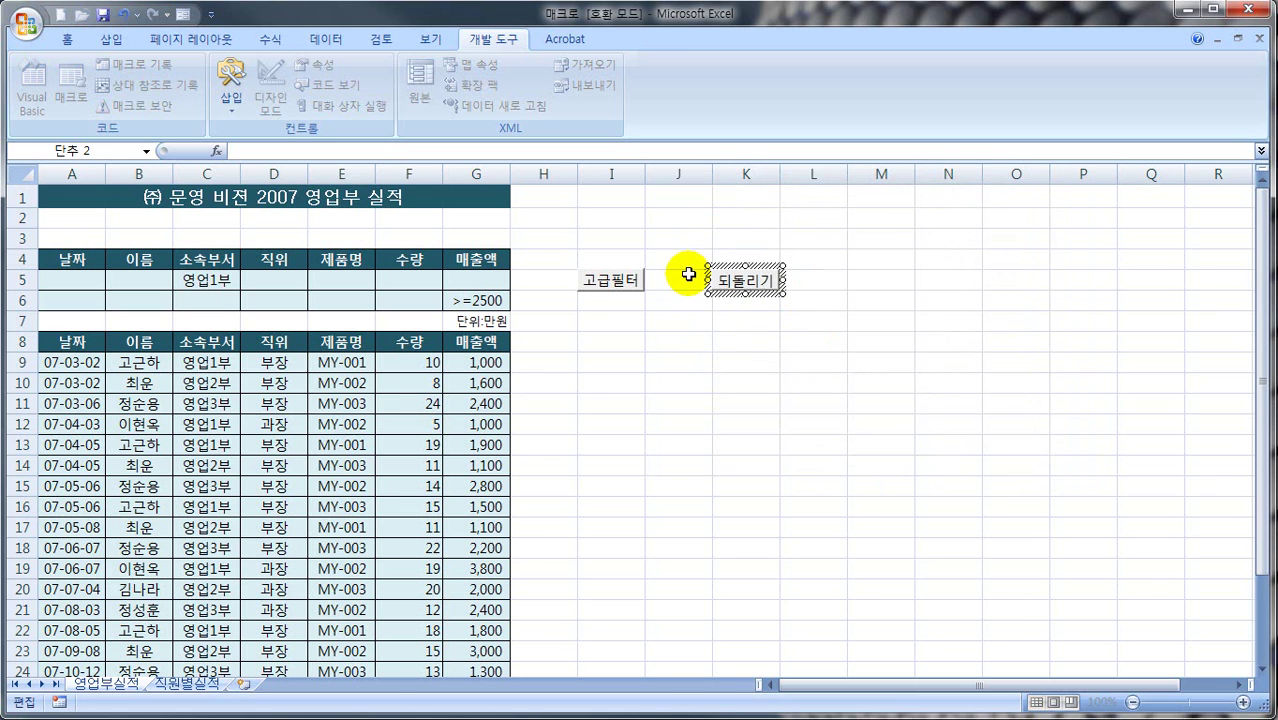
{"action": "left_click", "coordinate": [700, 342]}
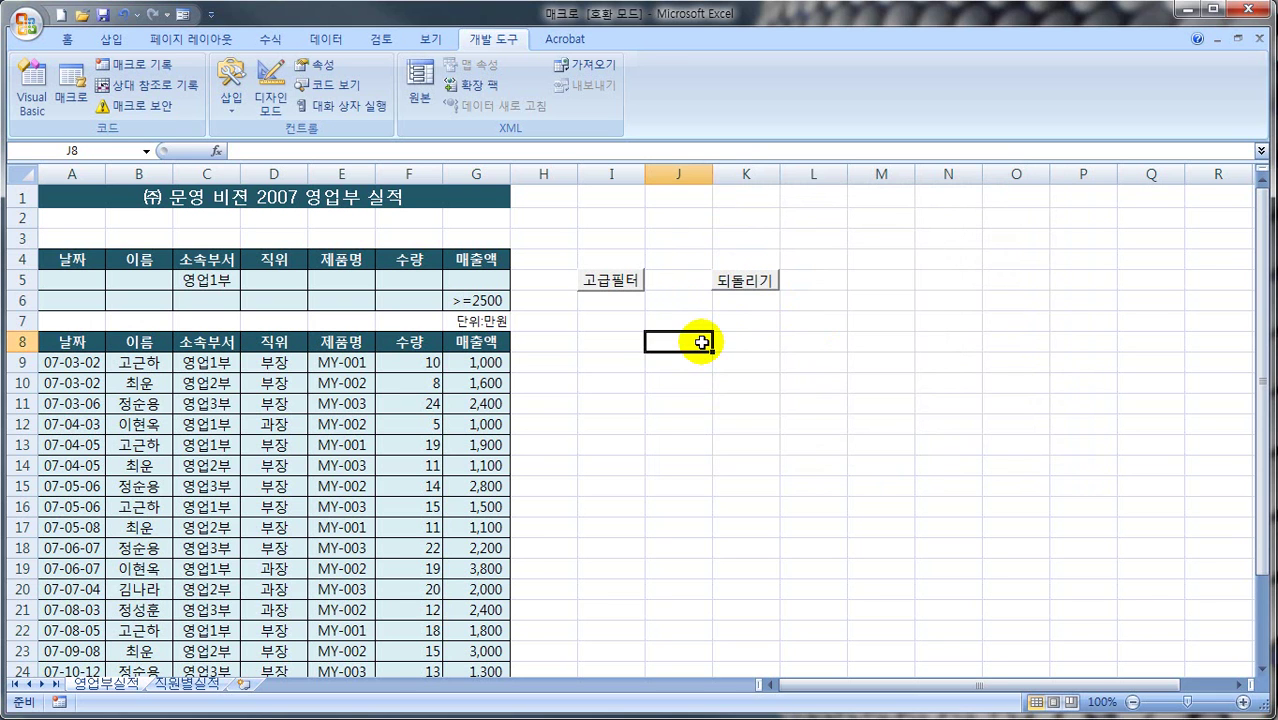
Test both macro buttons by repeatedly filtering the sales list with 고급필터 and restoring it with 되돌리기
{"action": "left_click", "coordinate": [616, 283]}
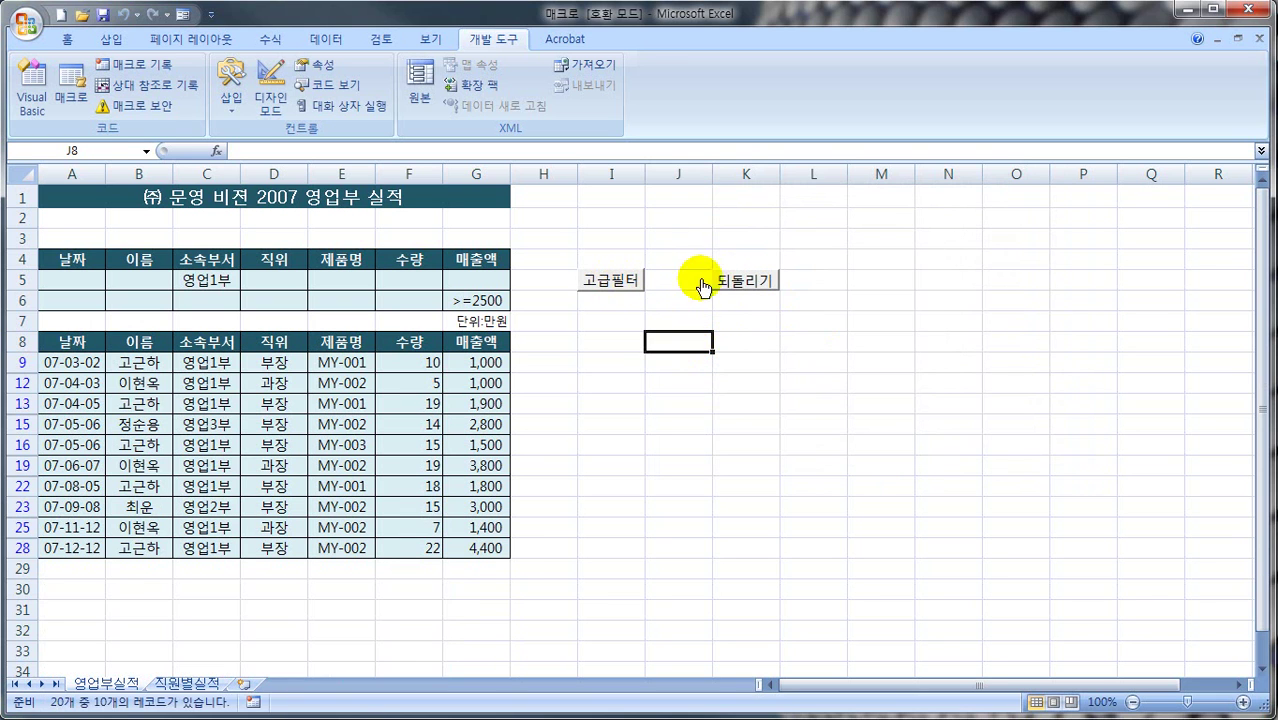
{"action": "left_click", "coordinate": [737, 285]}
{"action": "left_click", "coordinate": [614, 282]}
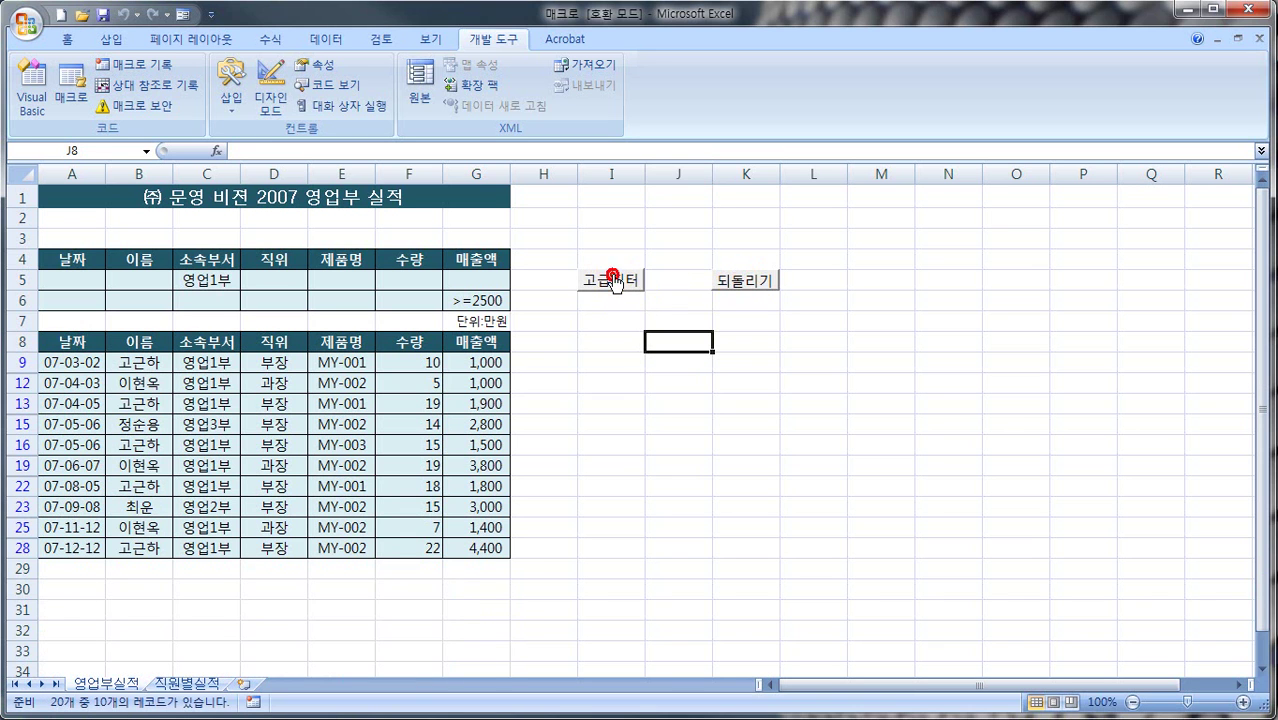
{"action": "left_click", "coordinate": [740, 281]}
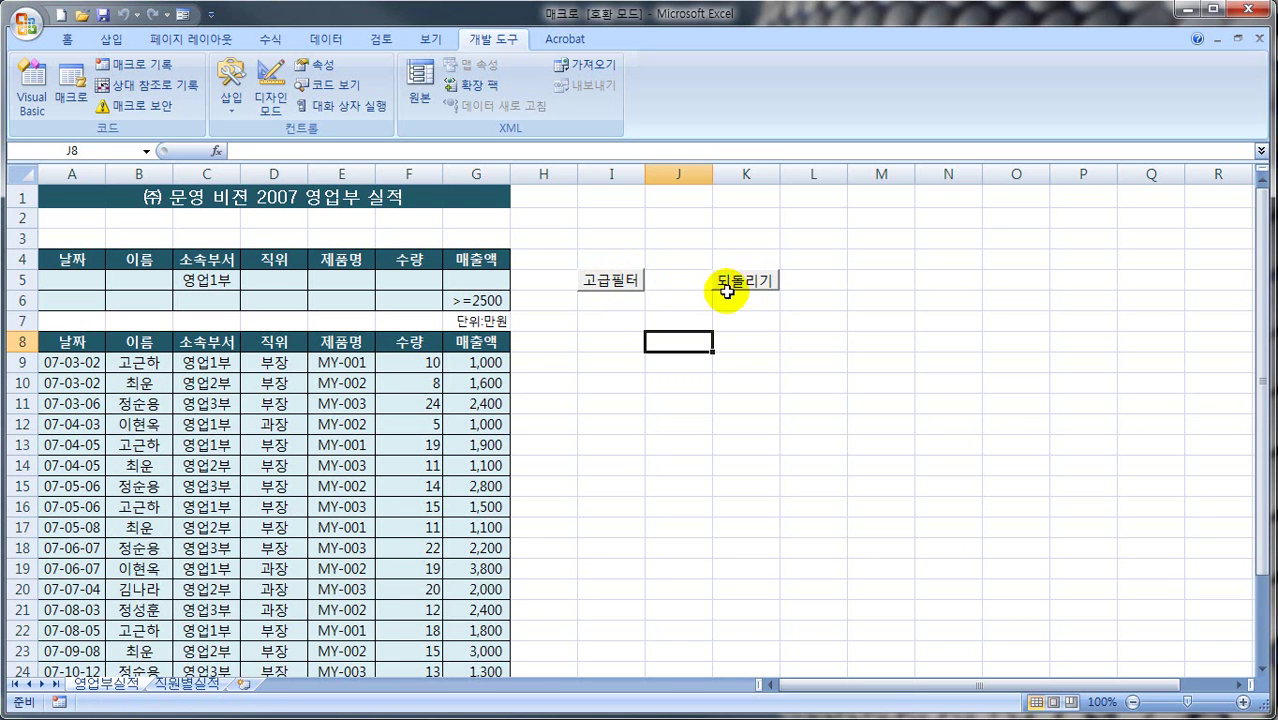
{"action": "left_click", "coordinate": [616, 285]}
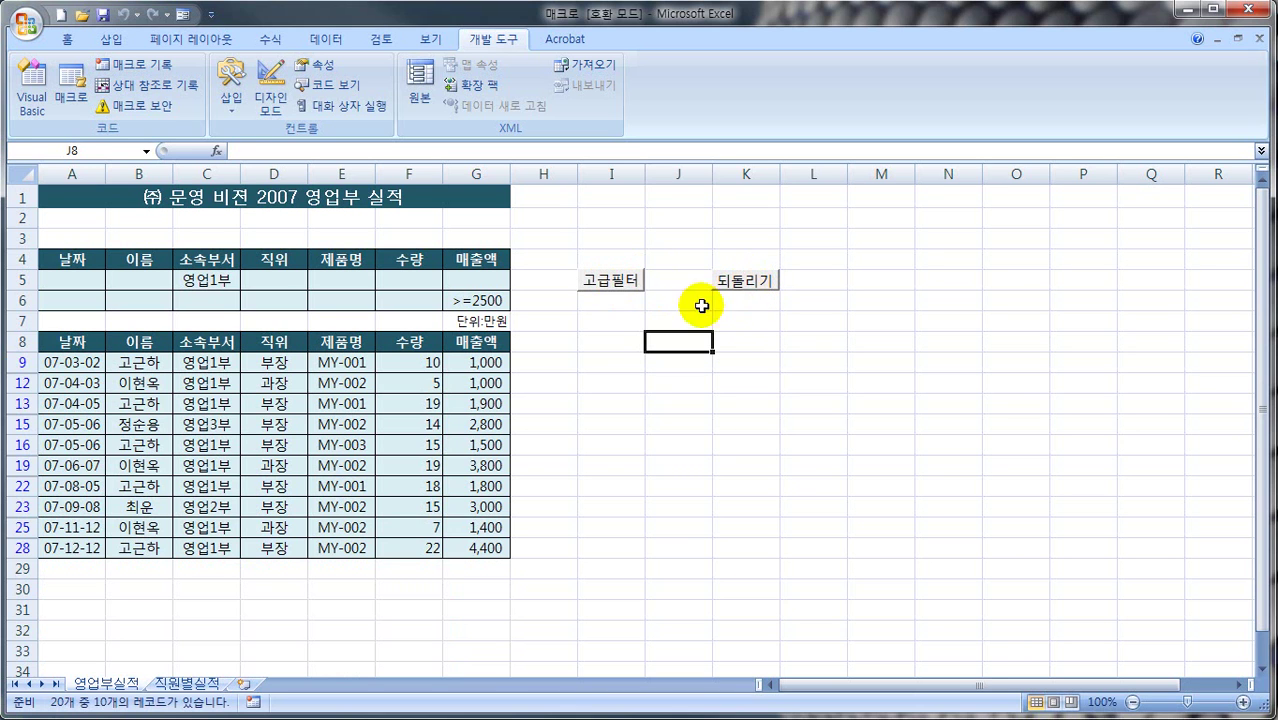
{"action": "left_click", "coordinate": [619, 286]}
{"action": "left_click", "coordinate": [748, 284]}
{"action": "left_click", "coordinate": [630, 290]}
{"action": "left_click", "coordinate": [738, 285]}
{"action": "left_click", "coordinate": [624, 289]}
{"action": "left_click", "coordinate": [628, 280]}
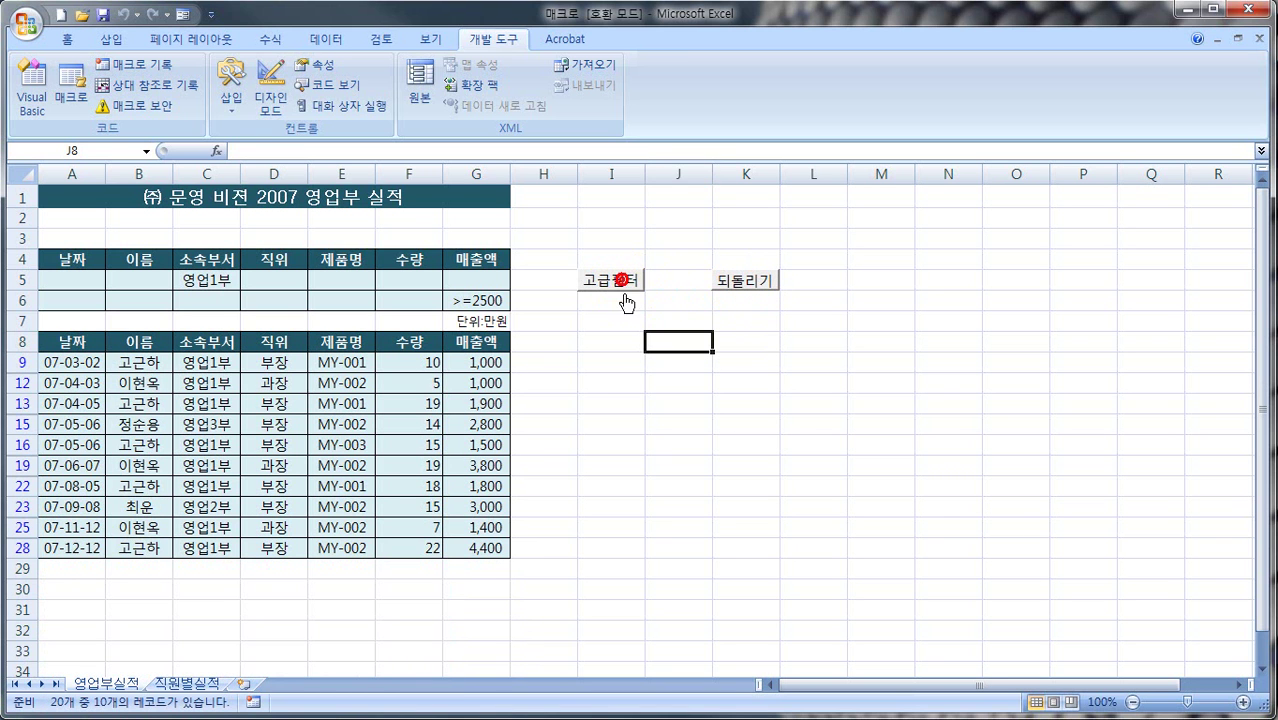
{"action": "left_click", "coordinate": [739, 285]}
{"action": "left_click", "coordinate": [619, 283]}
{"action": "left_click", "coordinate": [626, 281]}
{"action": "left_click", "coordinate": [749, 285]}
{"action": "left_click", "coordinate": [622, 281]}
{"action": "left_click", "coordinate": [726, 282]}
{"action": "left_click", "coordinate": [624, 283]}
{"action": "left_click", "coordinate": [745, 282]}
{"action": "left_click", "coordinate": [748, 286]}
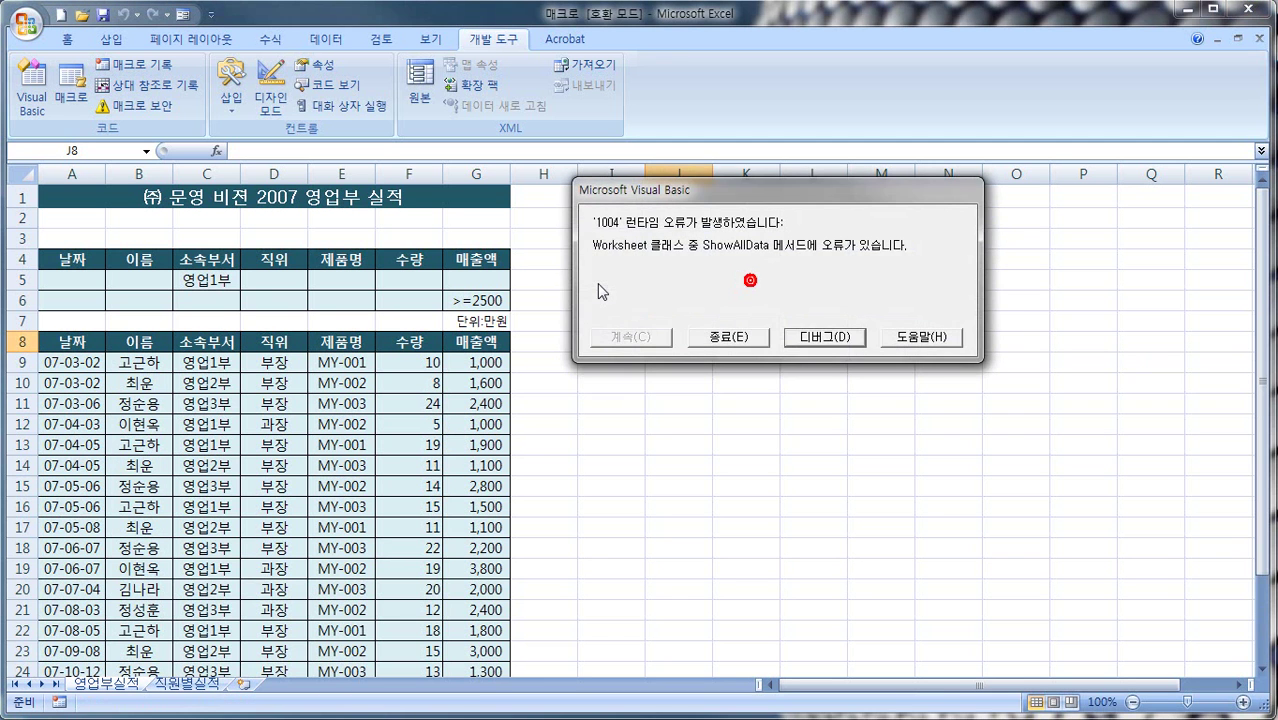
Inspect the halted 되돌리기 macro's code in the debugger, and filter the list again with the 고급필터 button
{"action": "left_click", "coordinate": [822, 337]}
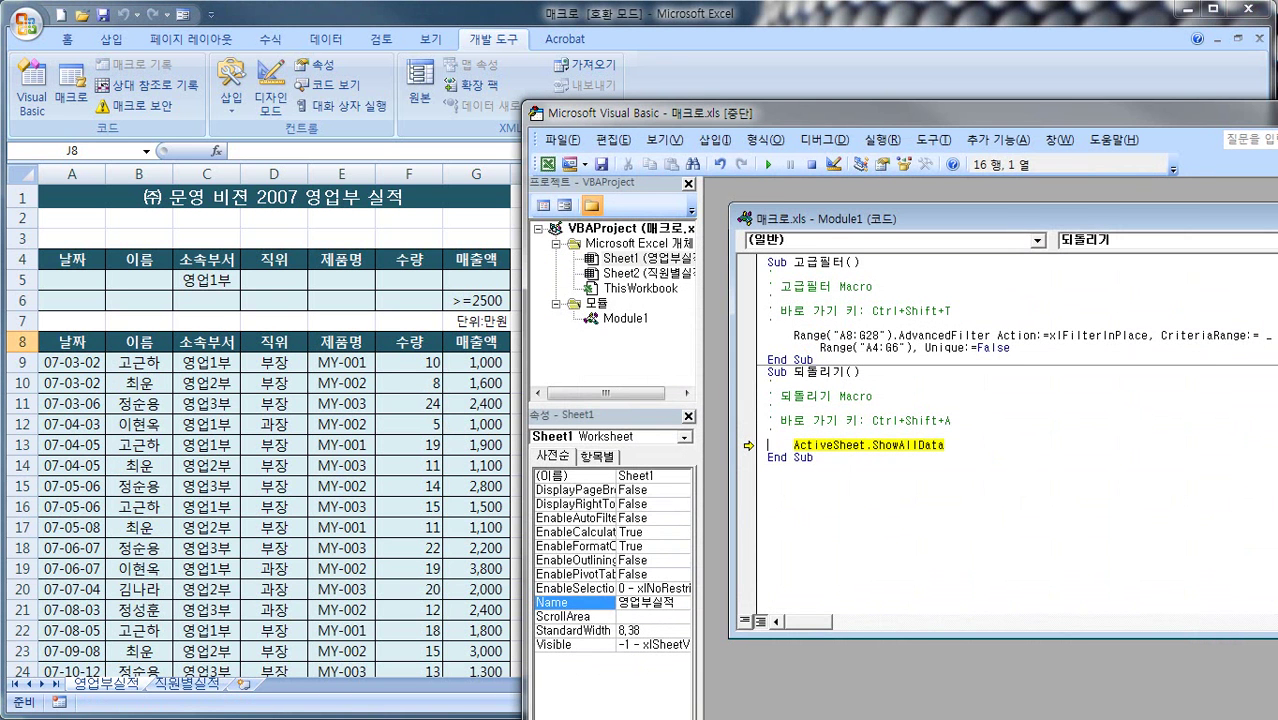
{"action": "left_click_drag", "start_coordinate": [990, 113], "coordinate": [718, 63]}
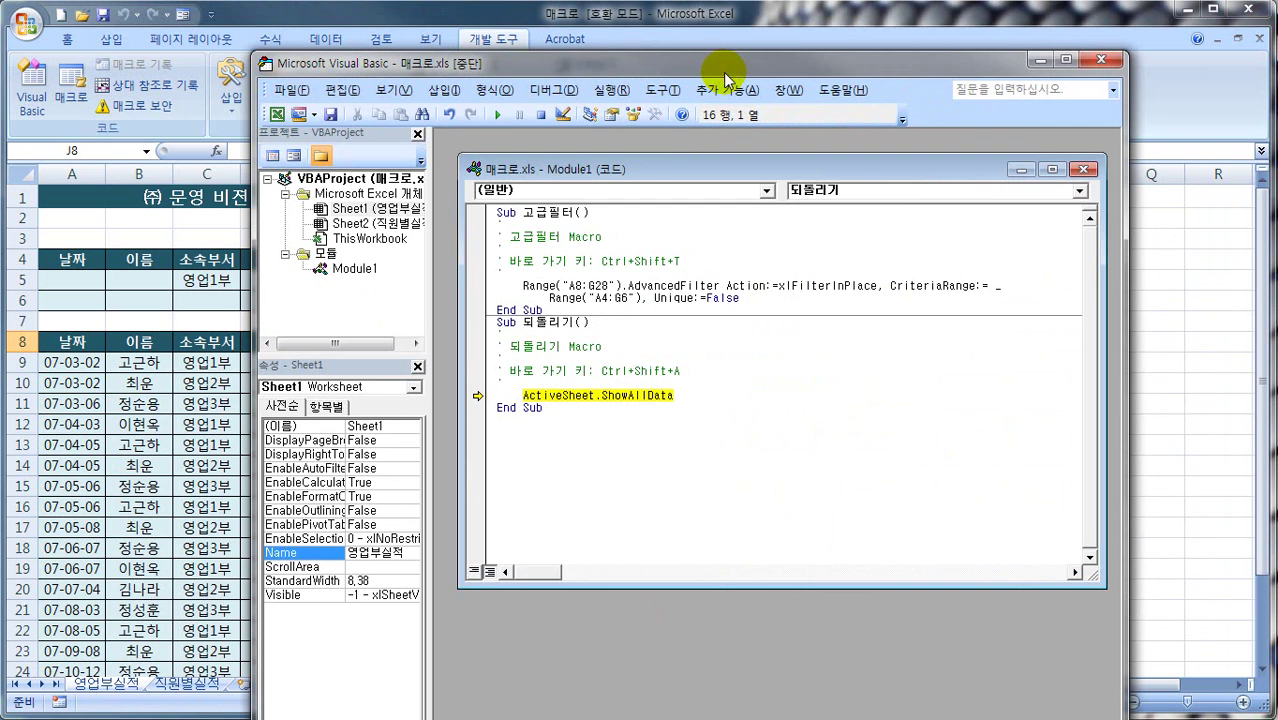
{"action": "left_click", "coordinate": [1101, 59]}
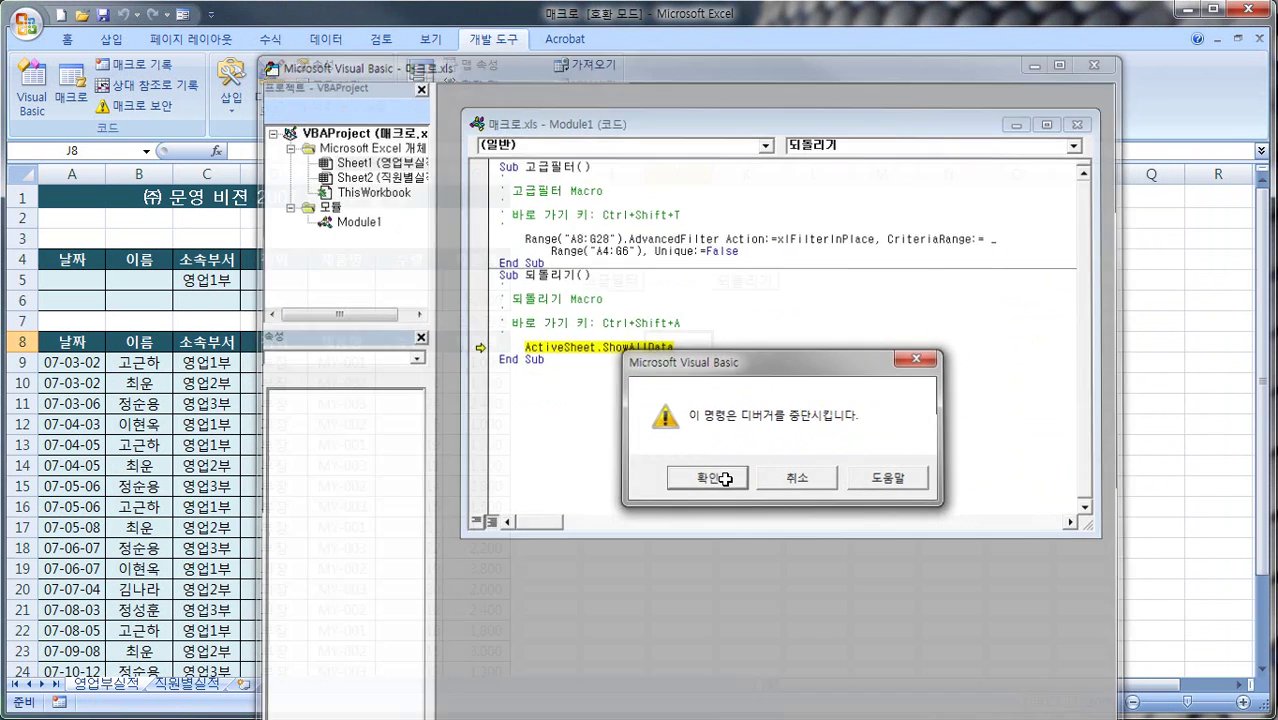
{"action": "left_click", "coordinate": [706, 479]}
{"action": "left_click", "coordinate": [620, 282]}
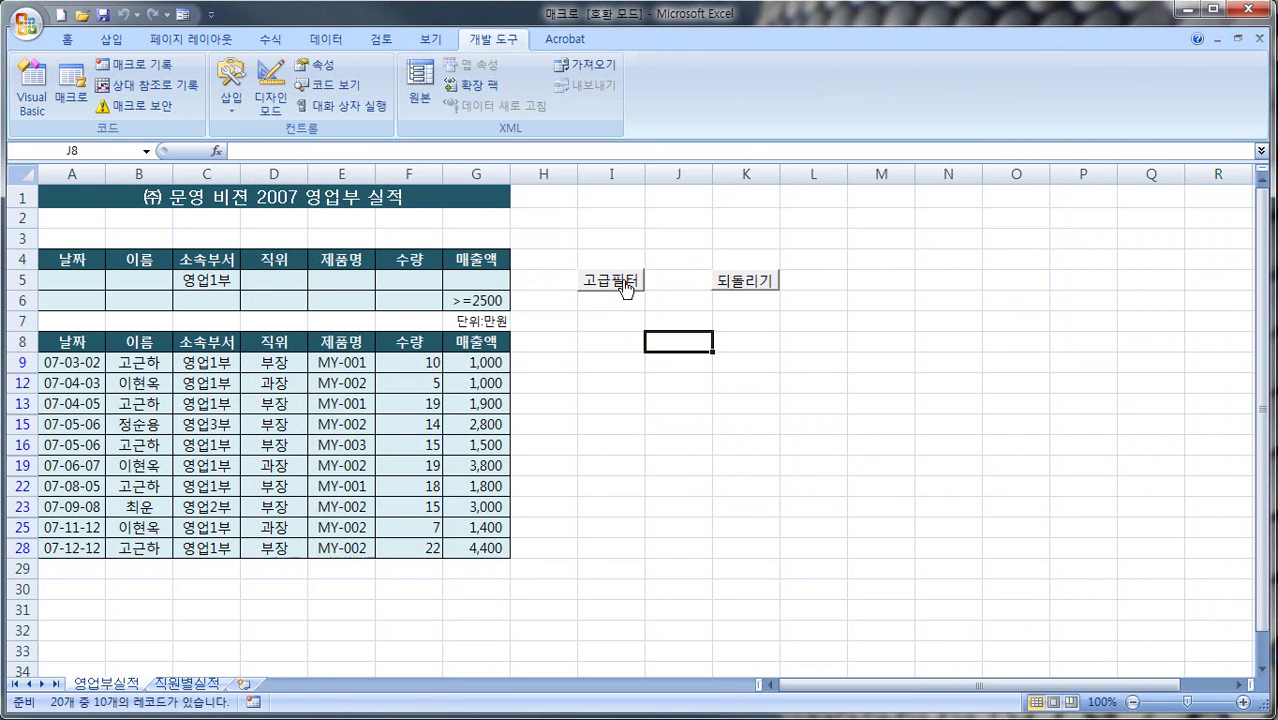
Restore the full sales list with the 되돌리기 macro button and open the 직원별실적 sheet
{"action": "left_click", "coordinate": [727, 284]}
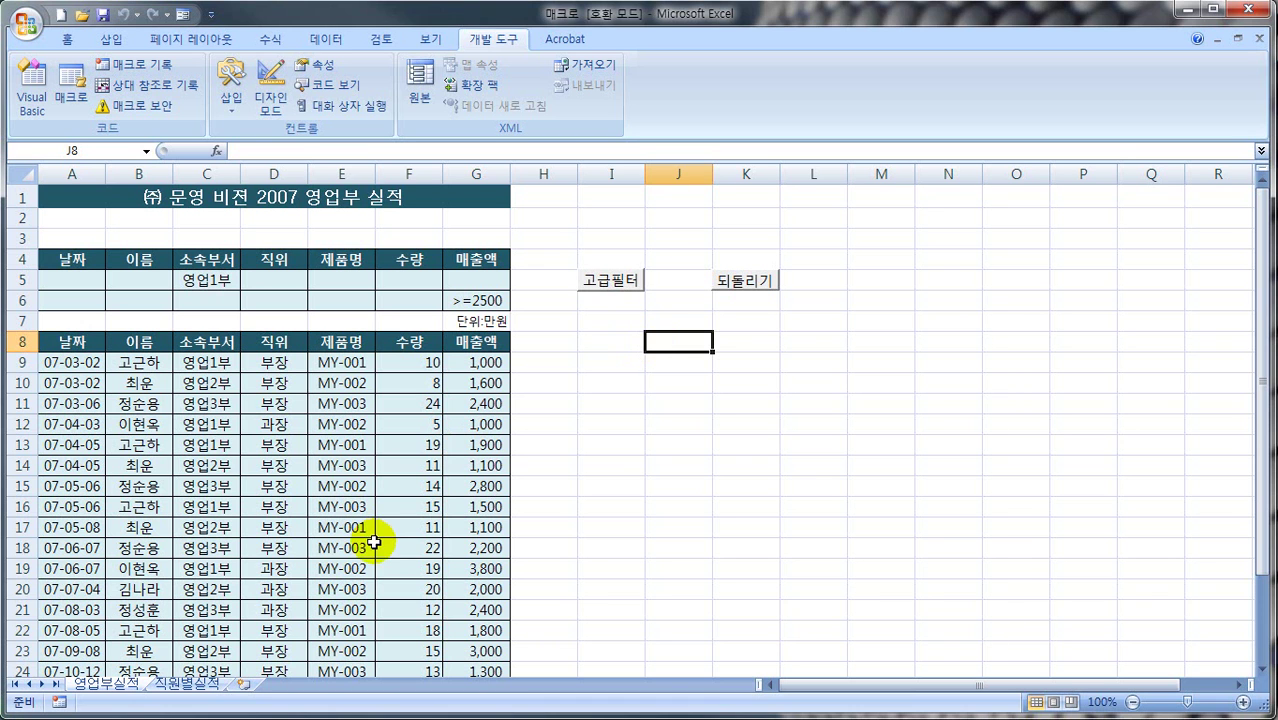
{"action": "left_click", "coordinate": [200, 684]}
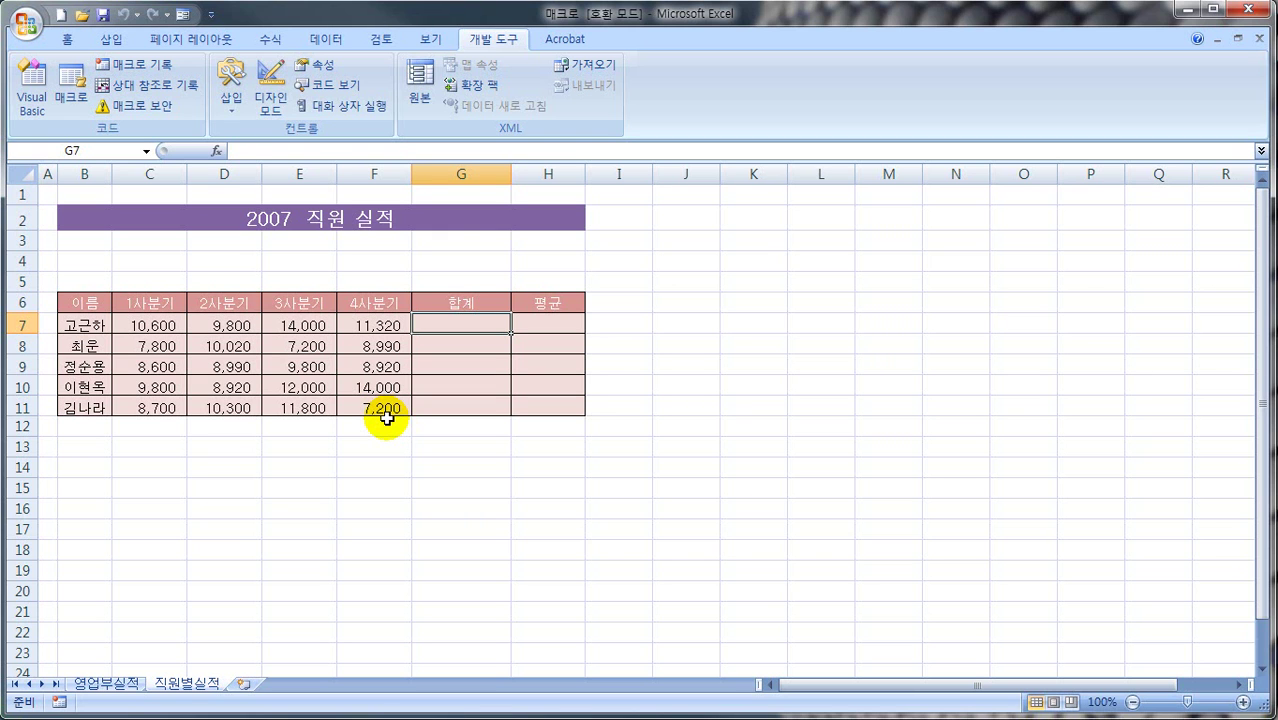
Compare the sales list and macro buttons on the 영업부실적 sheet with the employee results table on the 직원별실적 sheet
{"action": "left_click", "coordinate": [135, 685]}
{"action": "left_click", "coordinate": [172, 686]}
{"action": "left_click", "coordinate": [135, 685]}
{"action": "left_click", "coordinate": [180, 685]}
{"action": "left_click", "coordinate": [135, 685]}
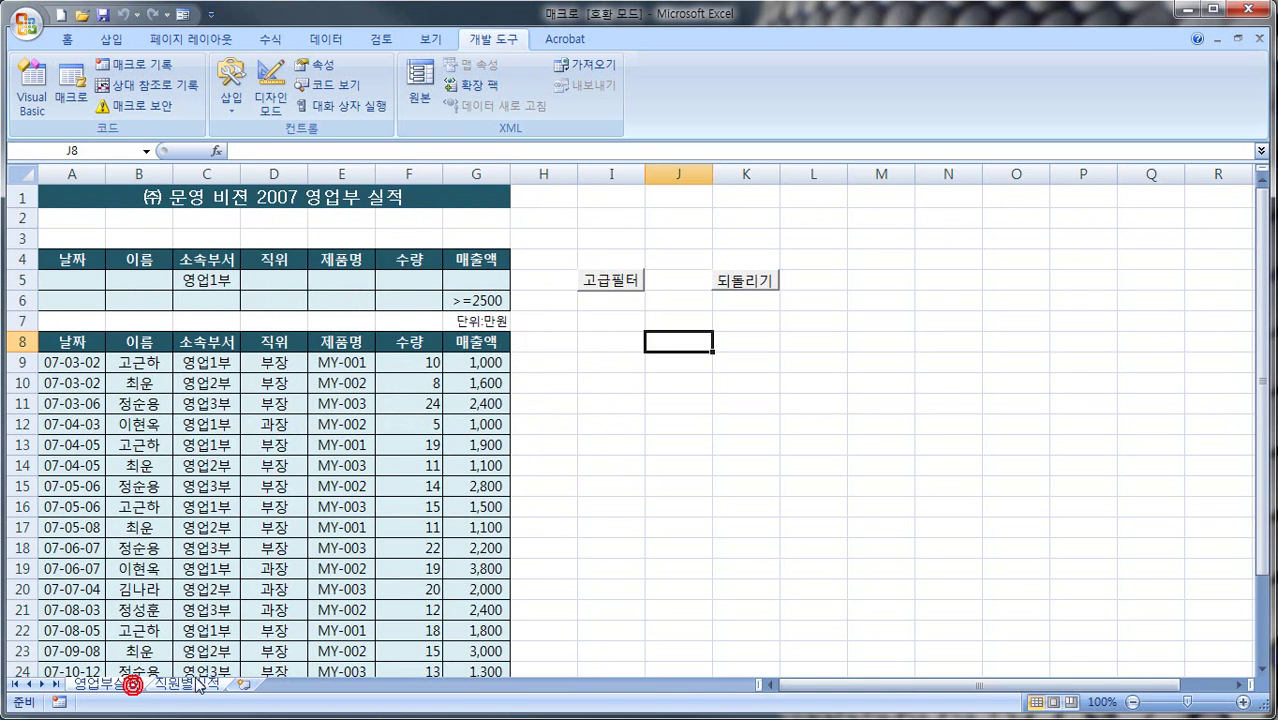
{"action": "left_click", "coordinate": [186, 685]}
{"action": "left_click", "coordinate": [140, 686]}
{"action": "left_click", "coordinate": [328, 488]}
{"action": "left_click", "coordinate": [495, 383]}
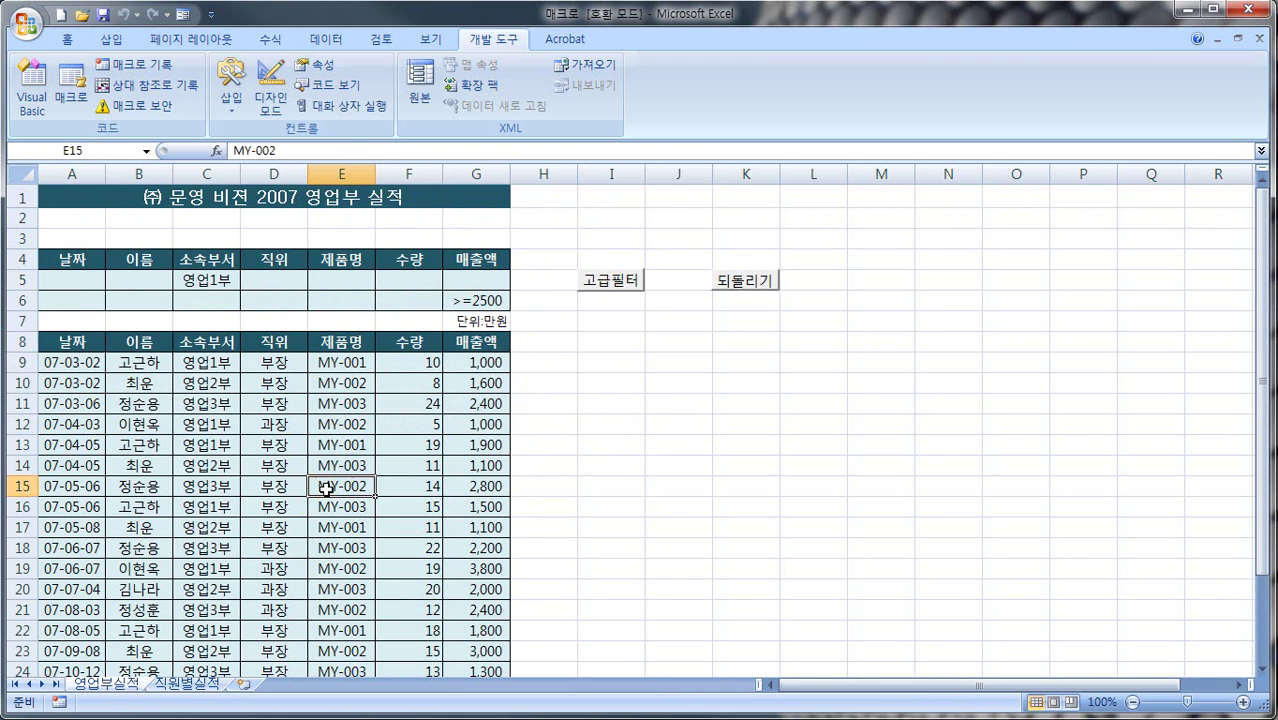
{"action": "left_click", "coordinate": [606, 368]}
{"action": "left_click", "coordinate": [607, 366]}
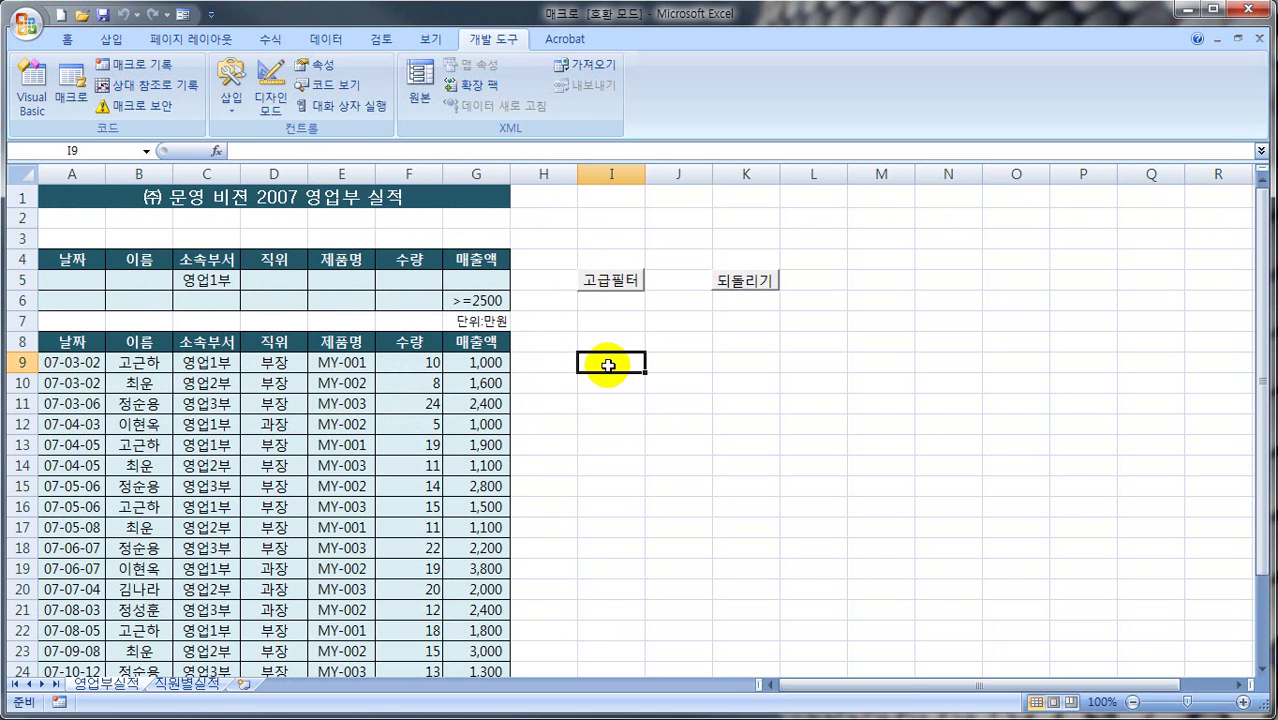
{"action": "left_click", "coordinate": [186, 684]}
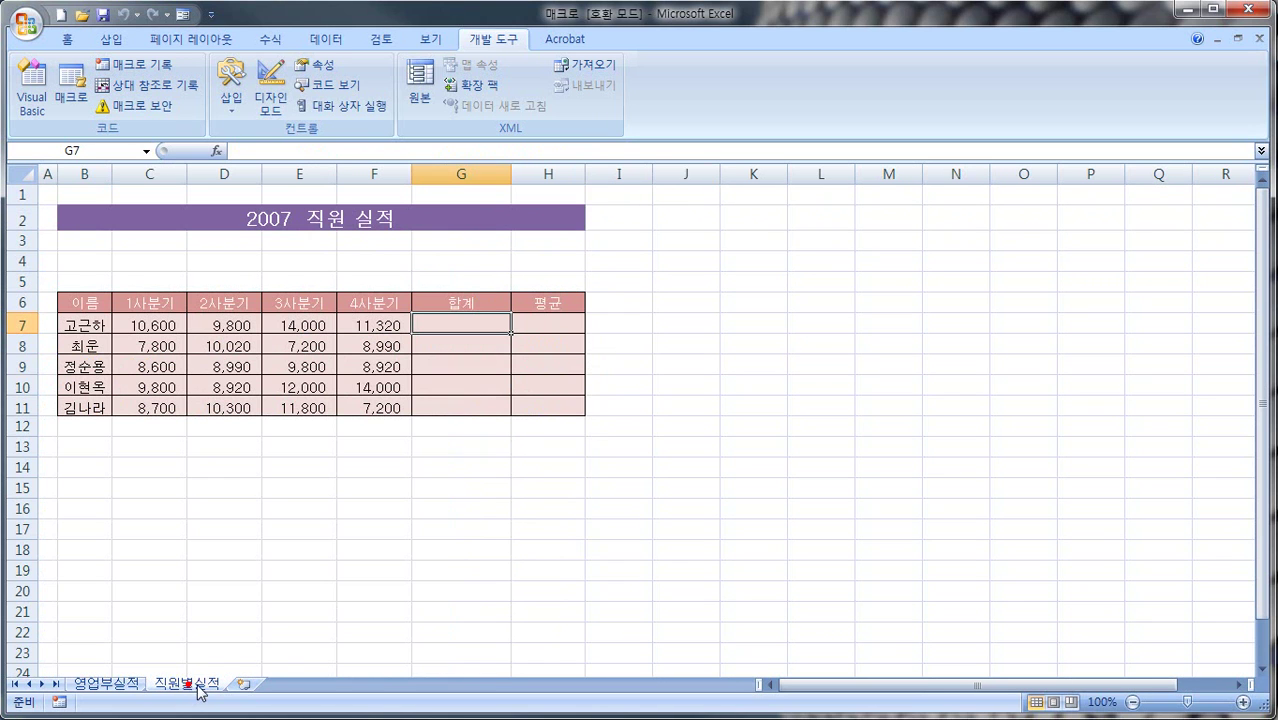
{"action": "left_click", "coordinate": [464, 326]}
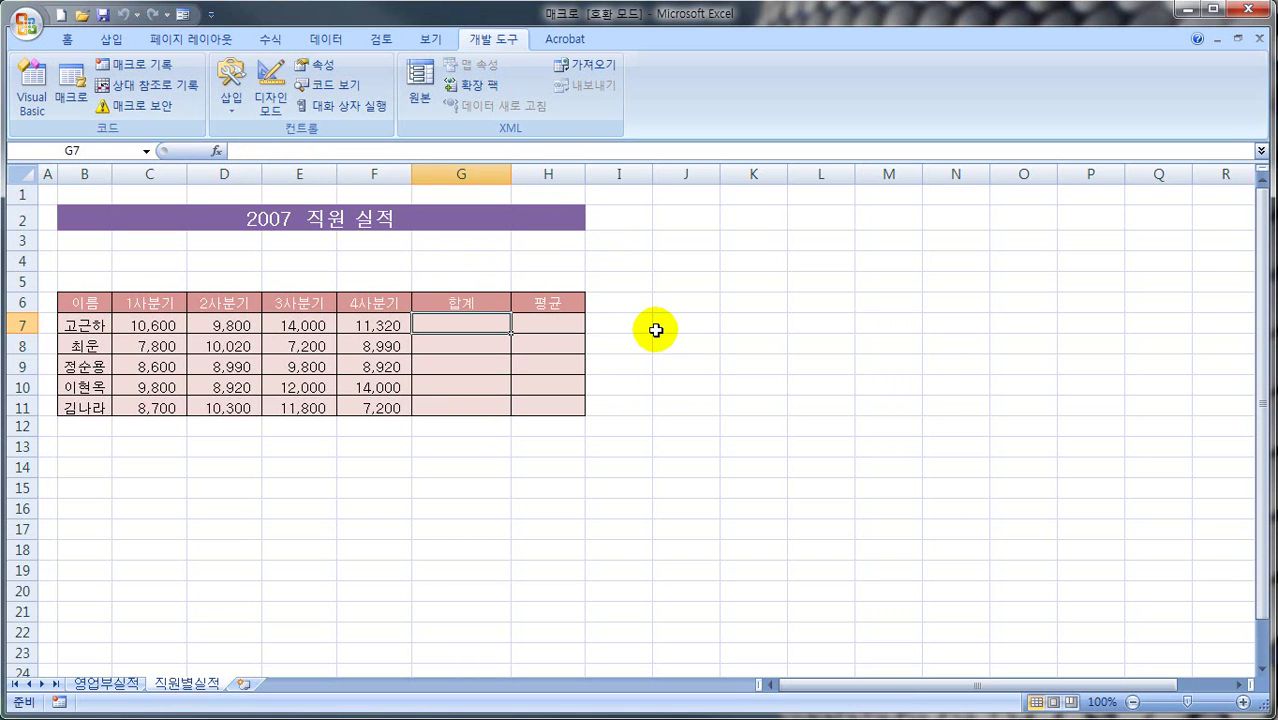
{"action": "left_click", "coordinate": [232, 108]}
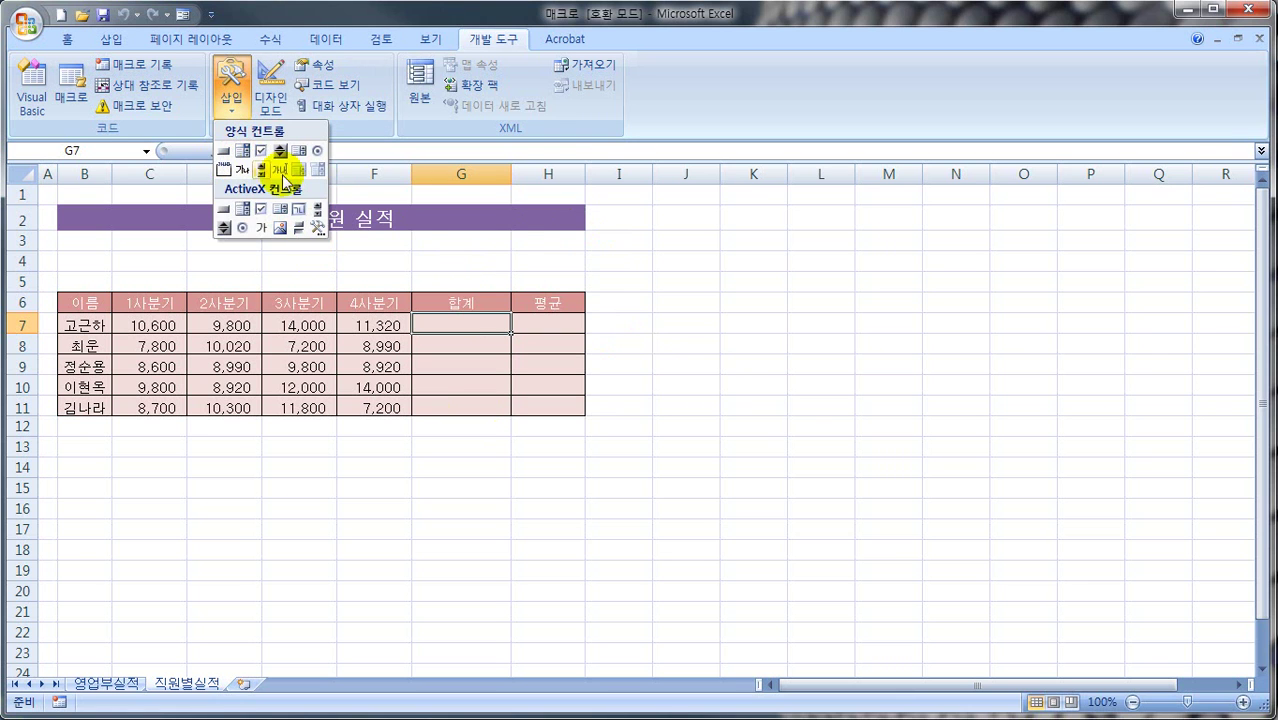
{"action": "left_click", "coordinate": [610, 320]}
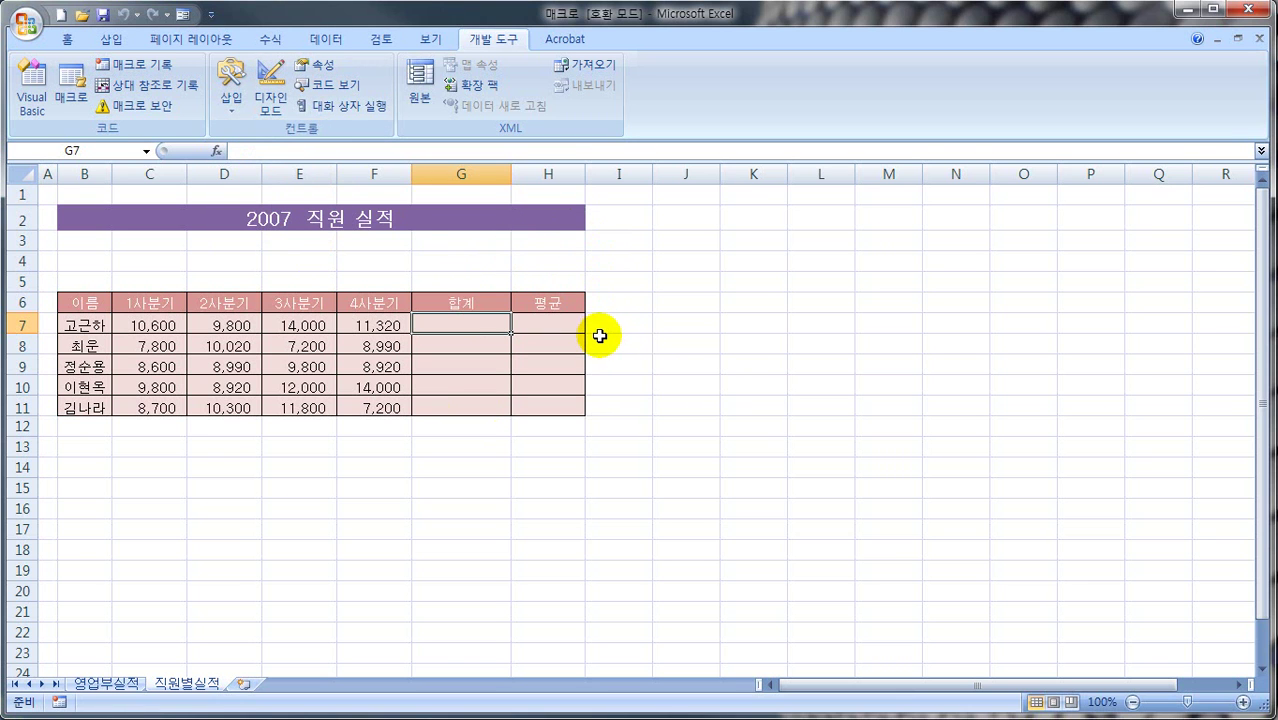
{"action": "left_click", "coordinate": [349, 462]}
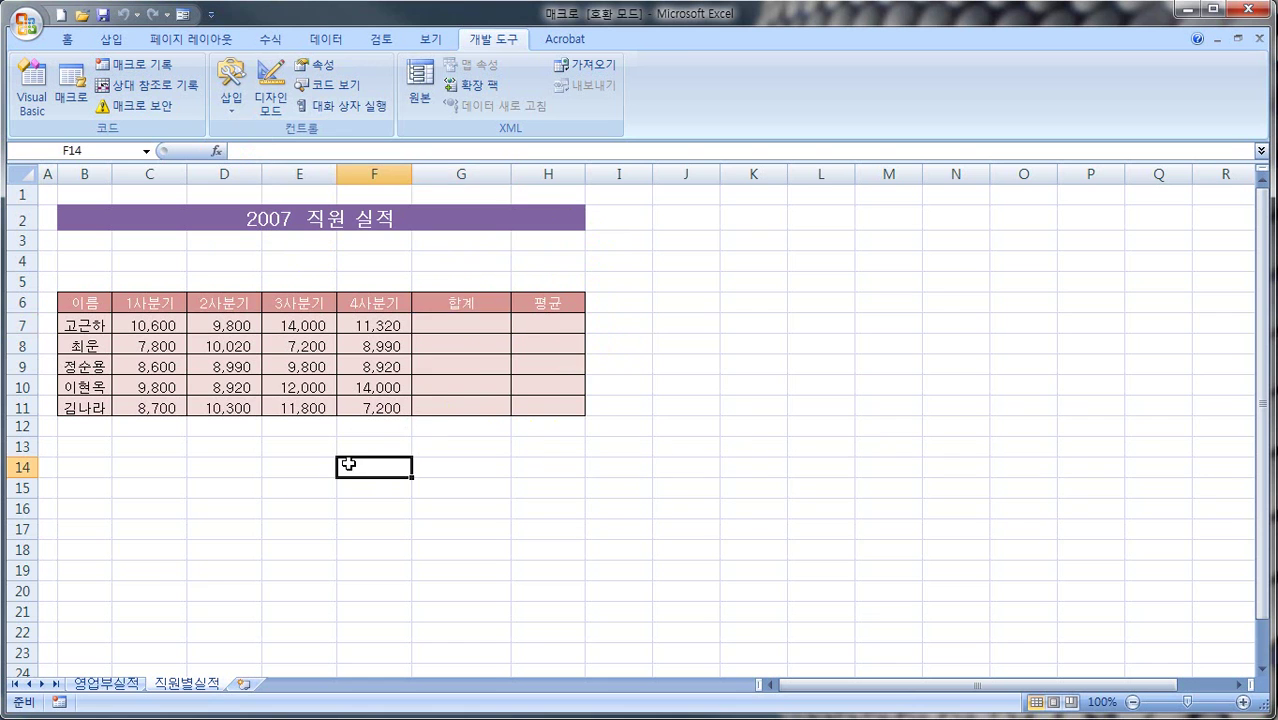
Switch back to the 영업부실적 sheet and select cell C15 in the sales list
{"action": "left_click", "coordinate": [108, 684]}
{"action": "left_click", "coordinate": [218, 487]}
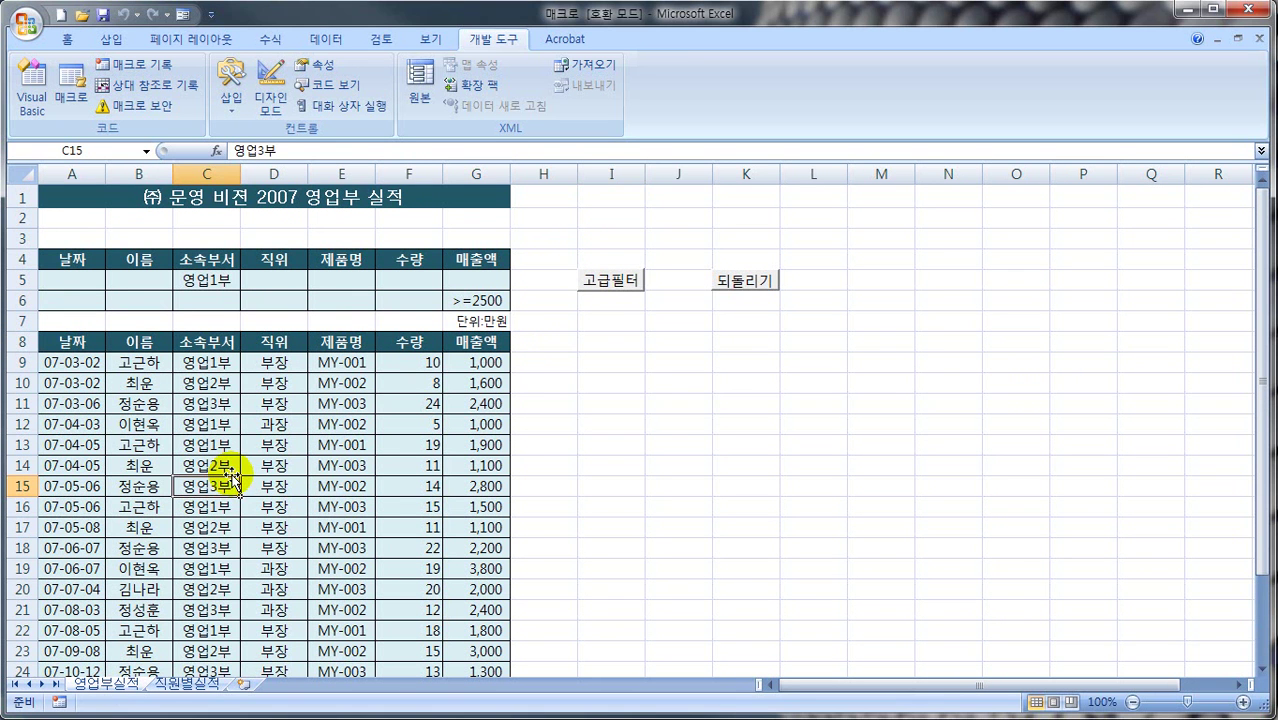